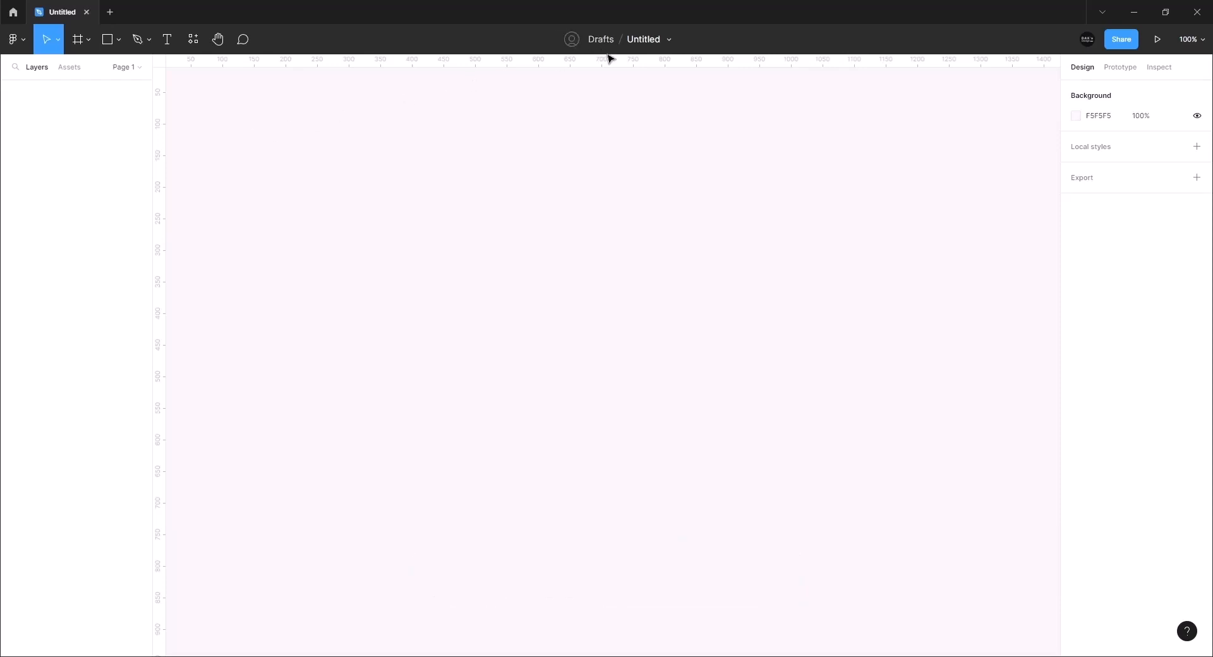
Rename the 'Untitled' draft file in the top bar to 'Basics'
double_click(651, 45)
text(Basics)
key(Return)
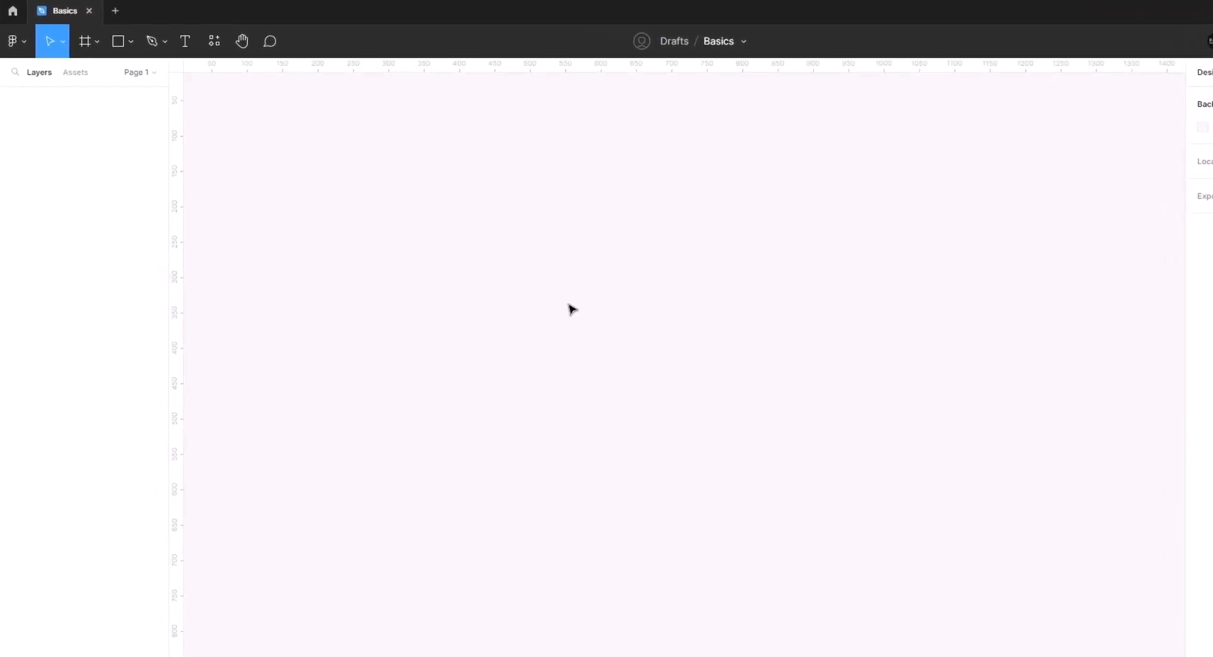
click(18, 42)
mouse_move(32, 112)
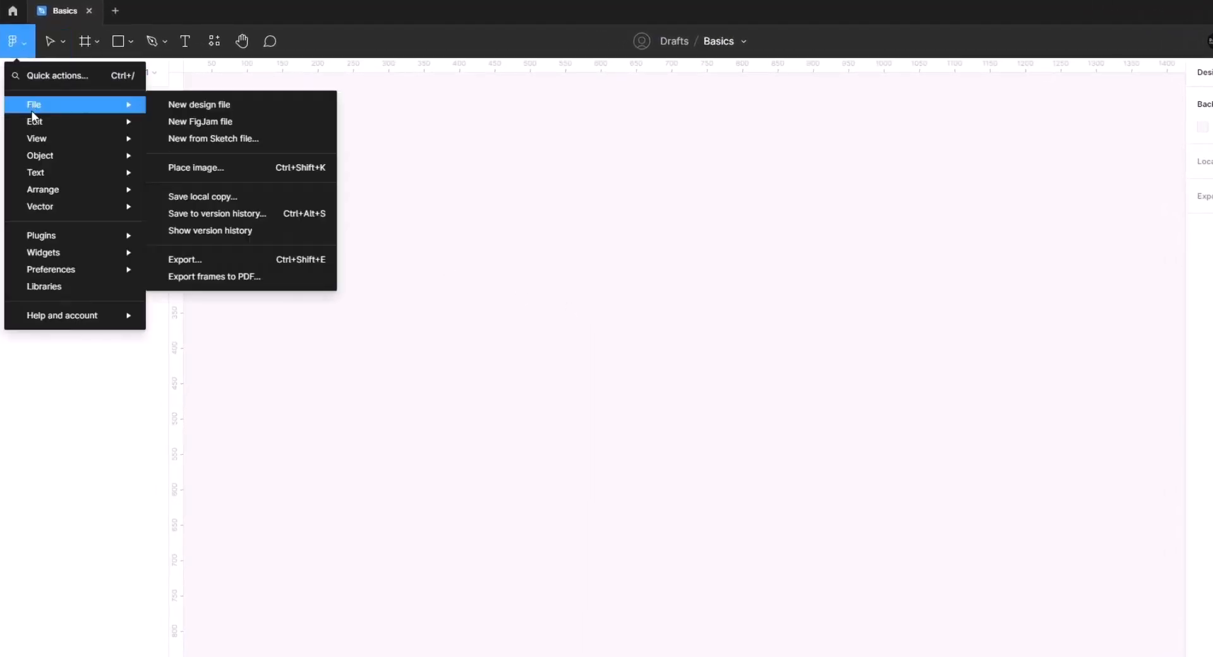
click(215, 198)
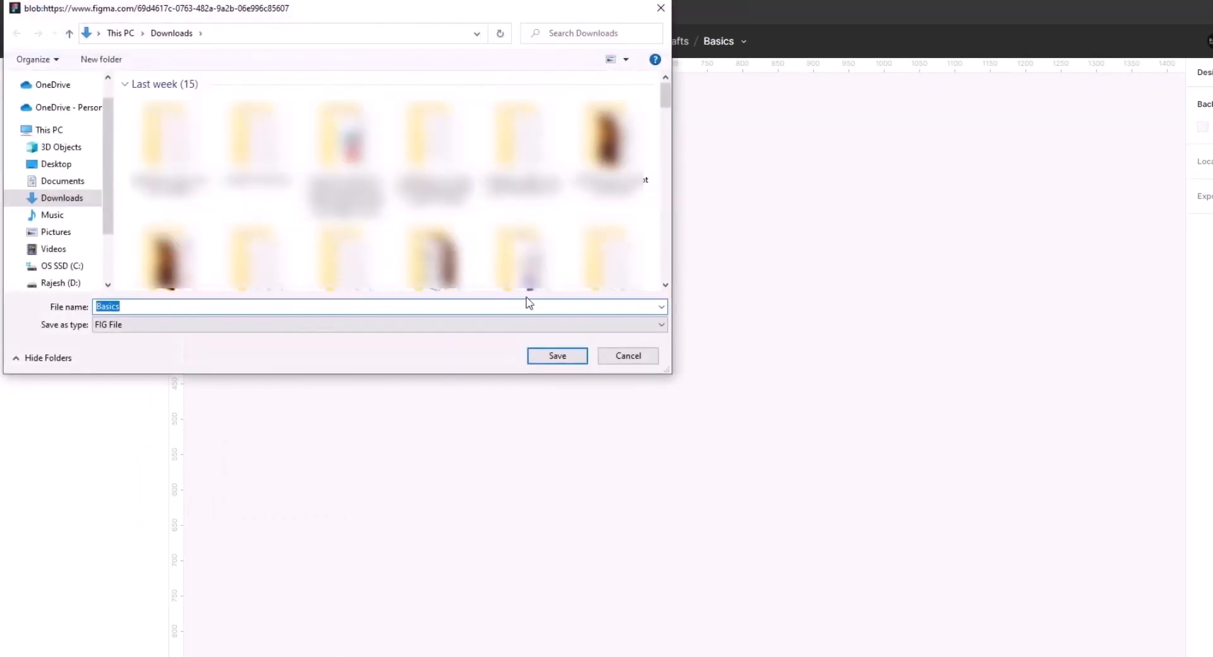
click(625, 357)
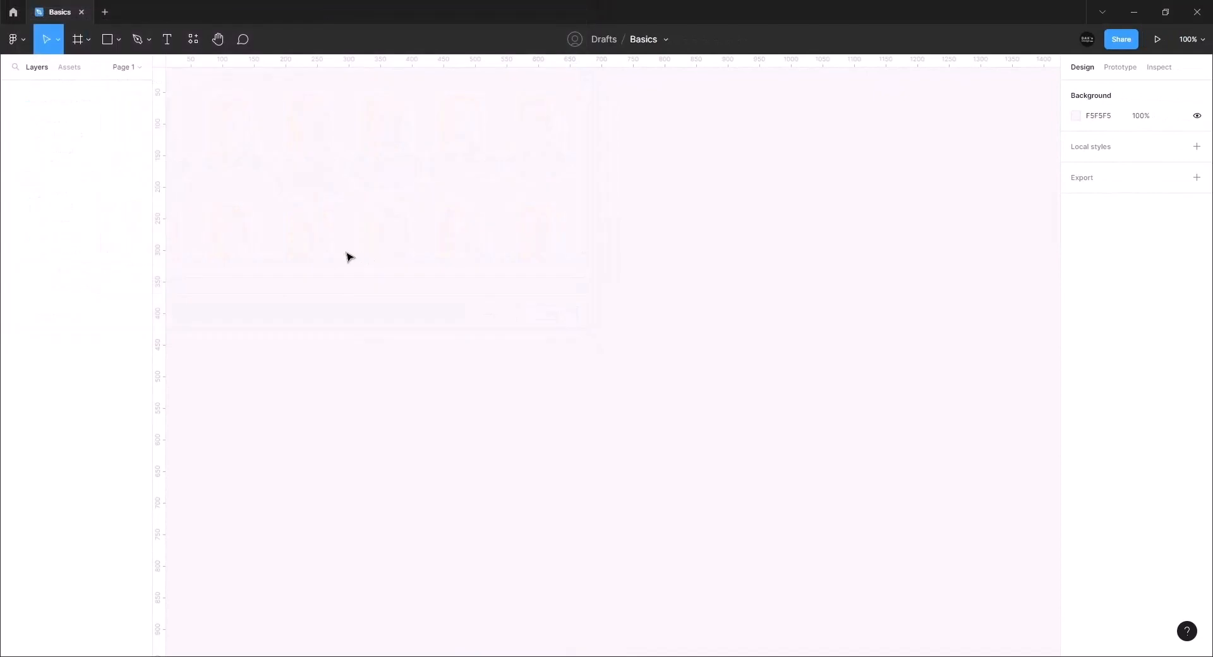
click(58, 40)
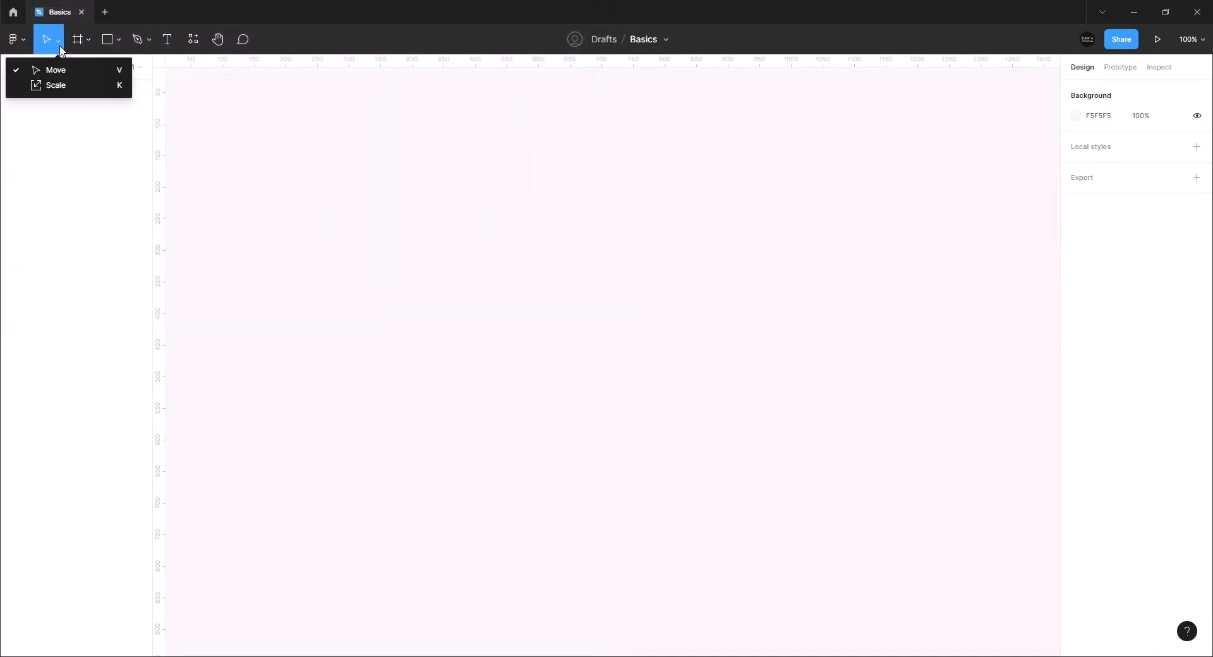
click(303, 129)
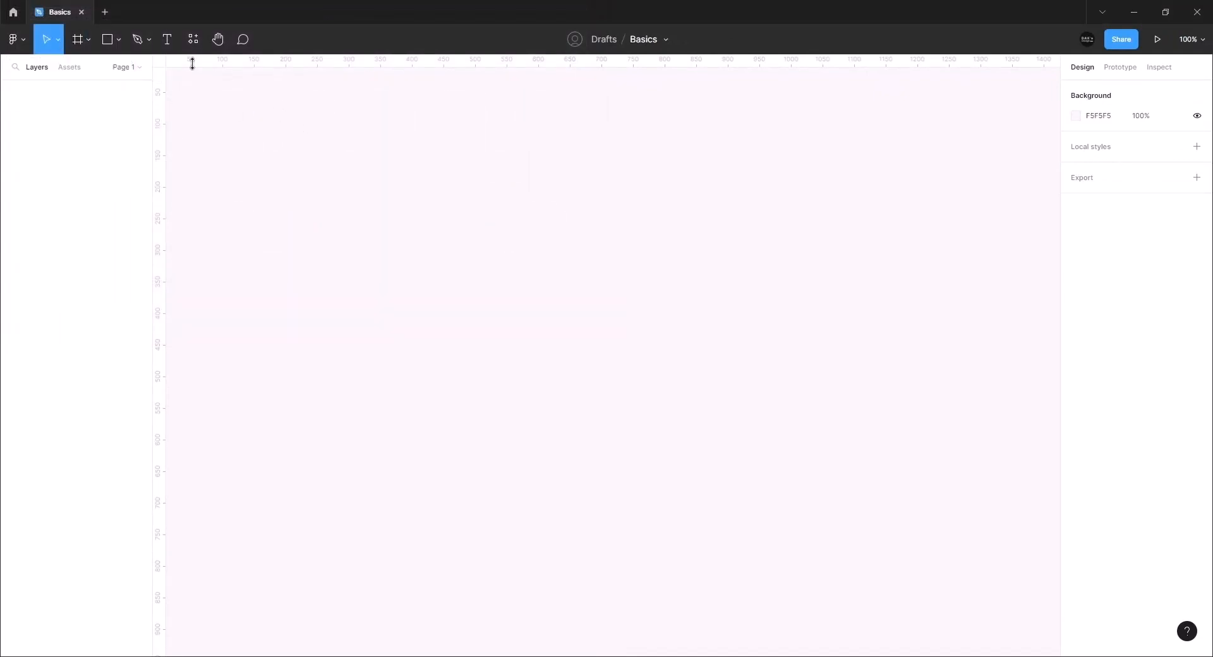
click(110, 44)
drag(384, 170, 601, 320)
click(667, 334)
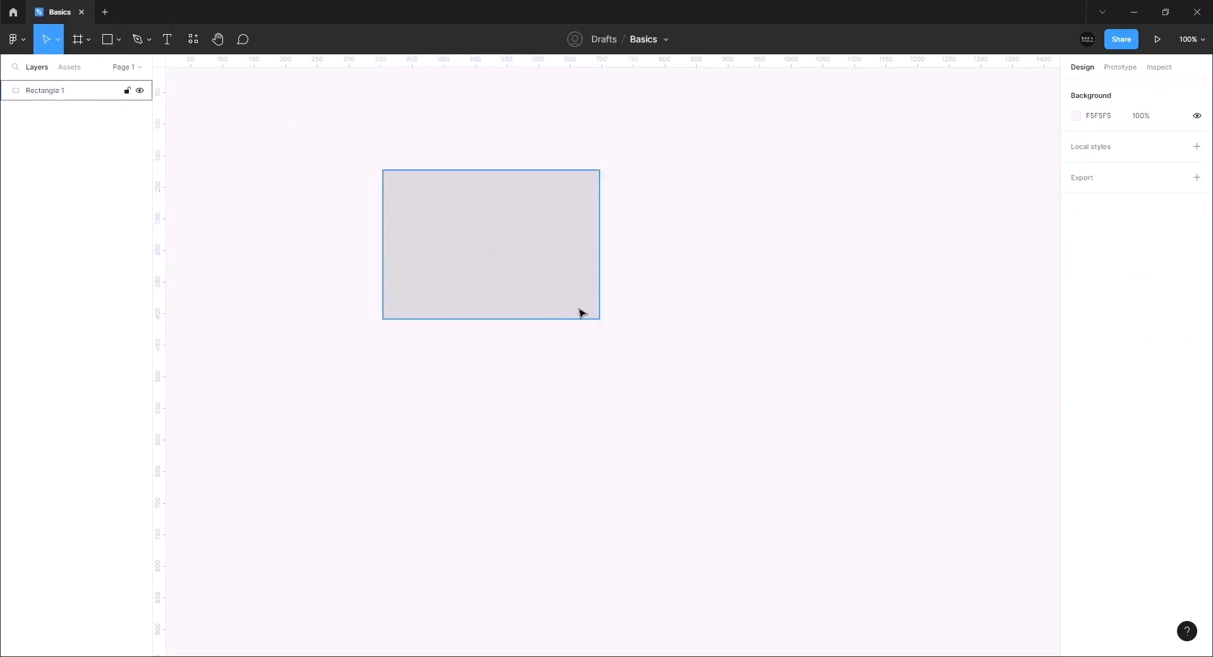
mouse_move(460, 265)
mouse_down()
mouse_move(702, 245)
mouse_move(587, 287)
mouse_move(501, 292)
mouse_move(511, 239)
mouse_up()
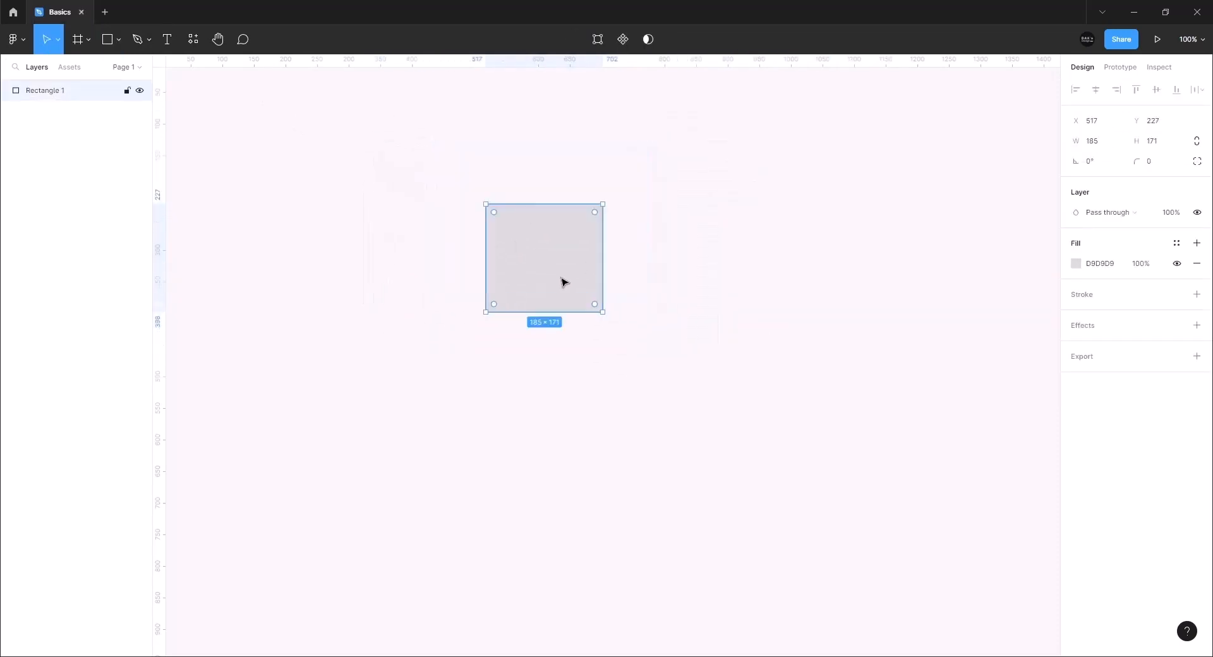
click(57, 40)
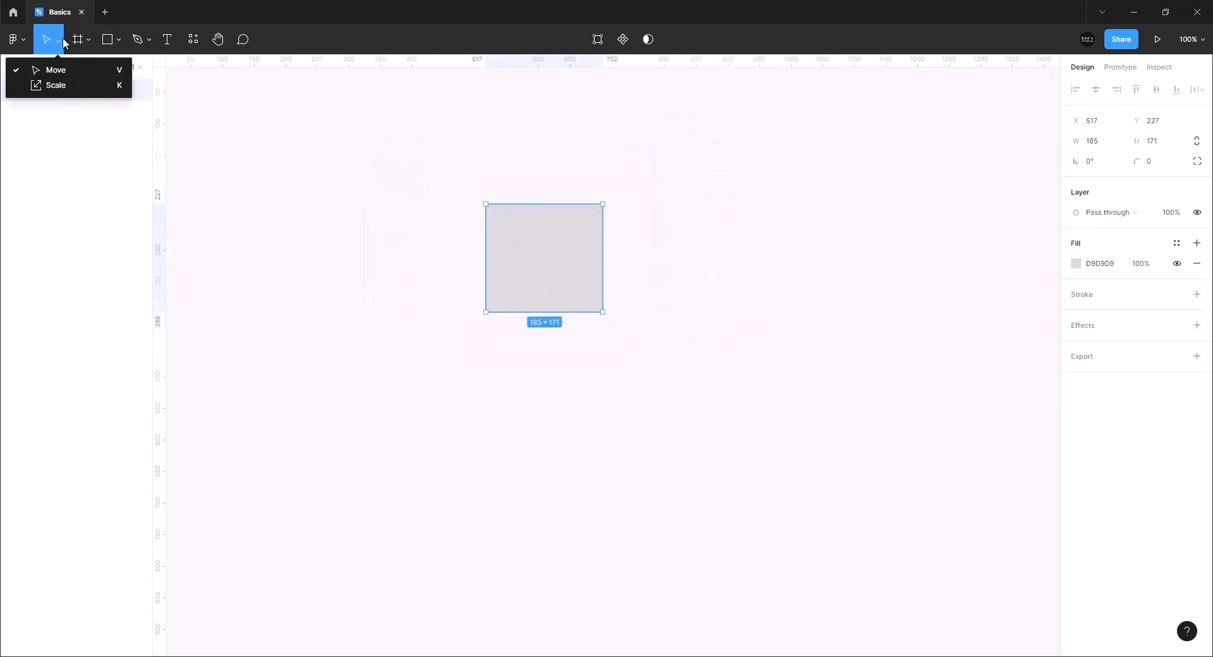
click(58, 86)
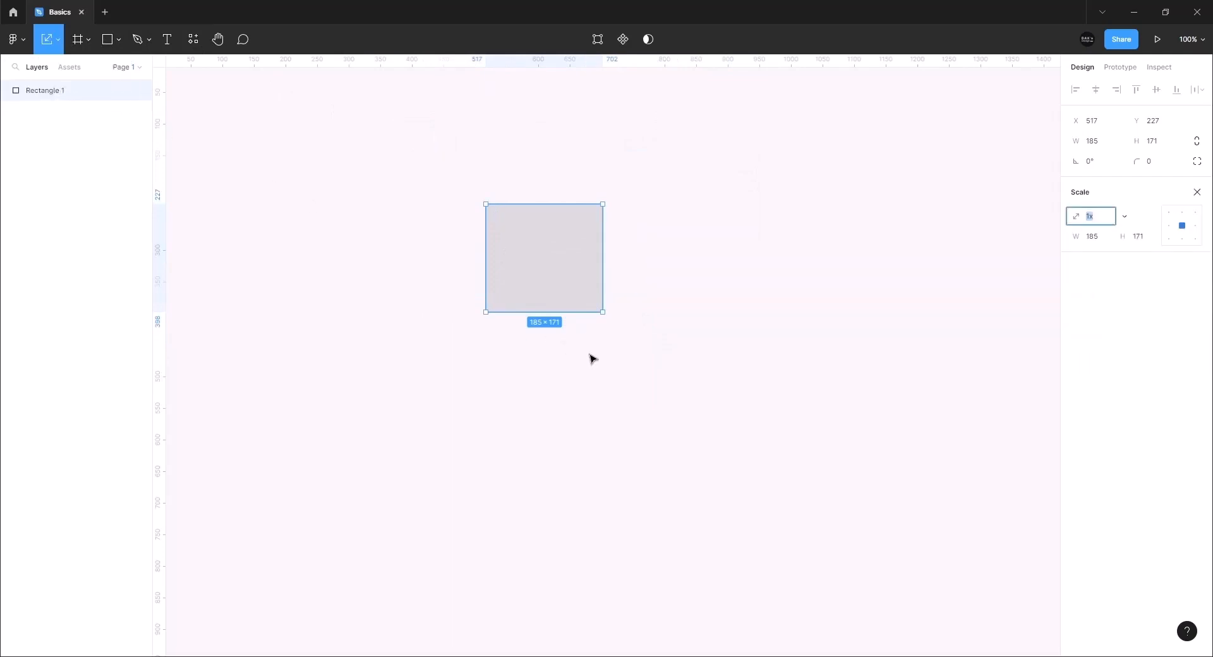
drag(615, 326, 709, 316)
key(Delete)
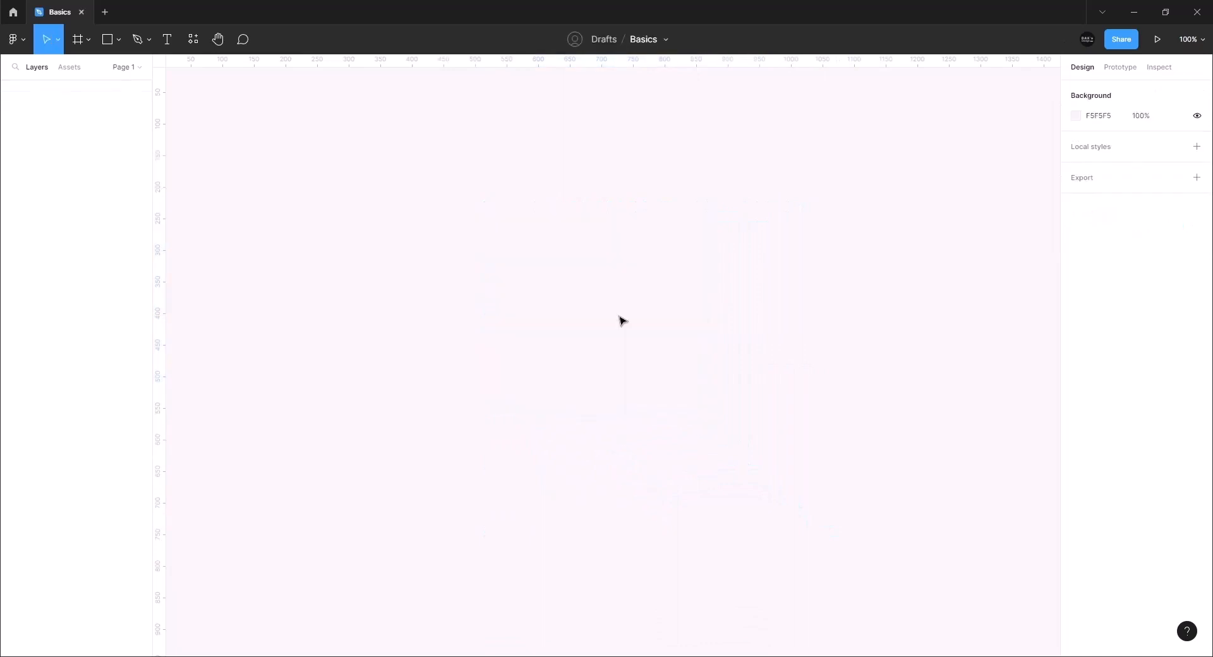
Use the Frame tool to create a 360×800 Android Large frame from the Phone presets
click(88, 44)
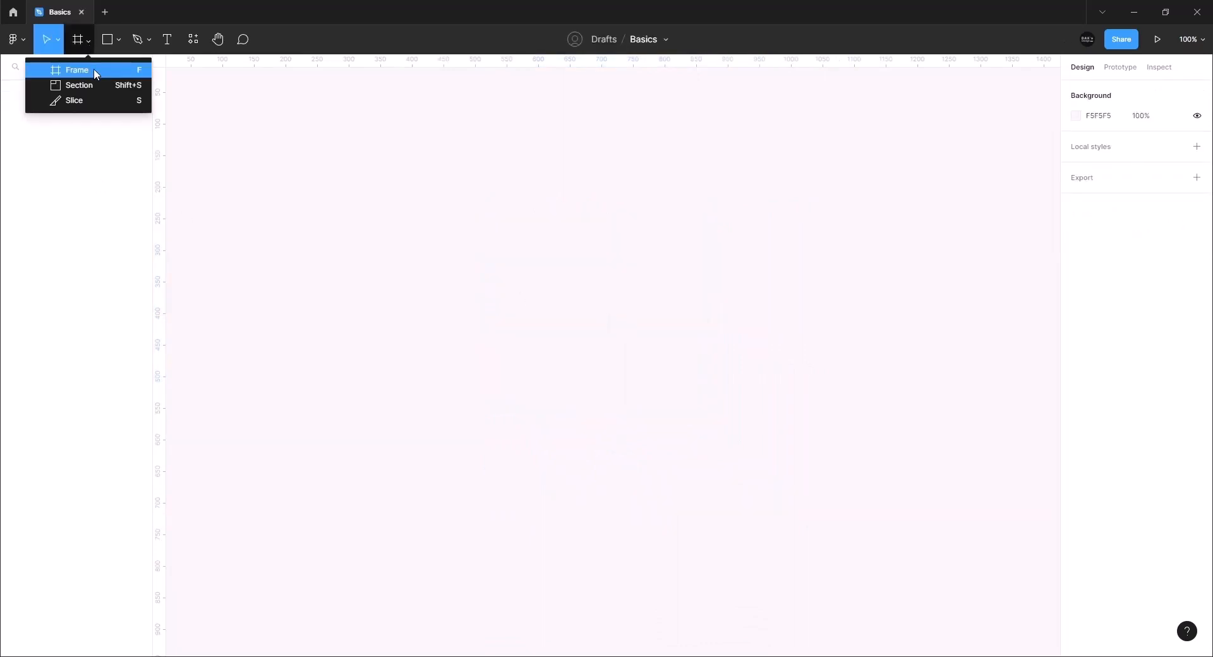
click(94, 73)
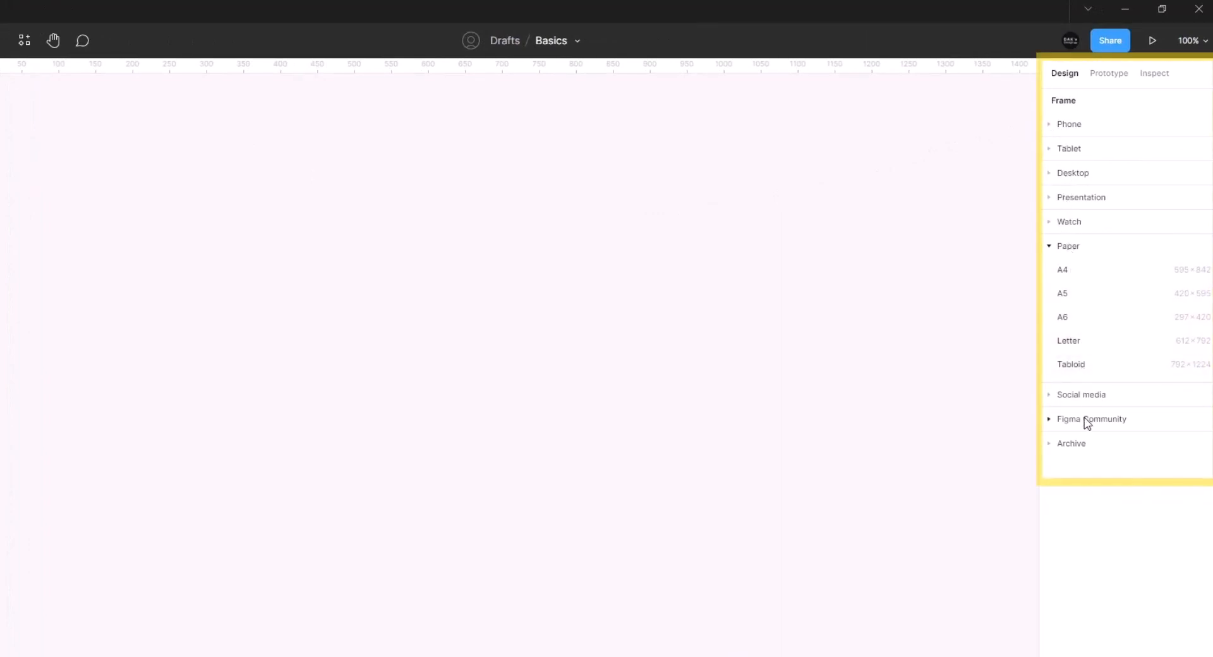
click(1049, 247)
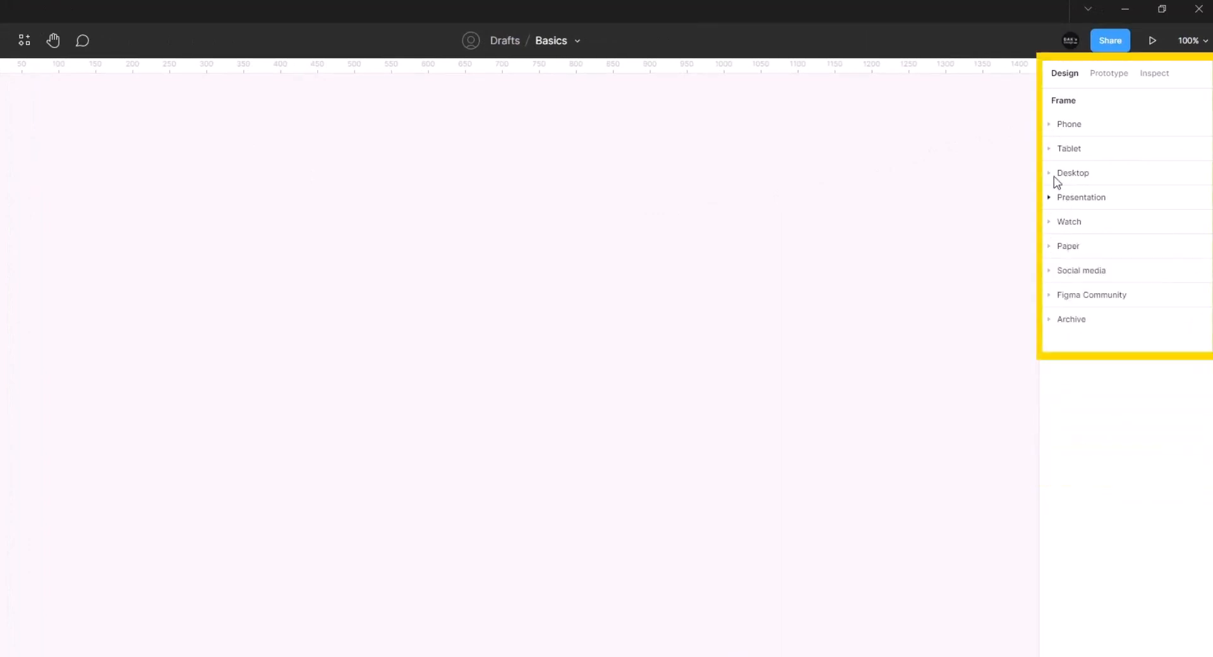
click(1054, 125)
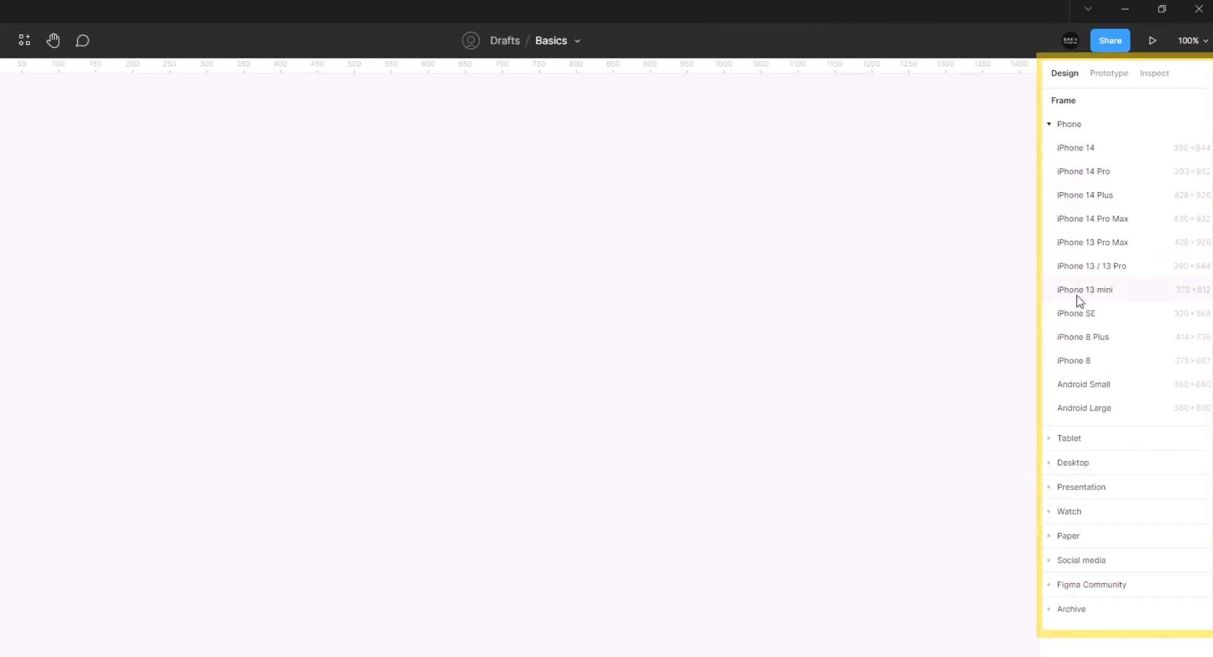
click(1083, 407)
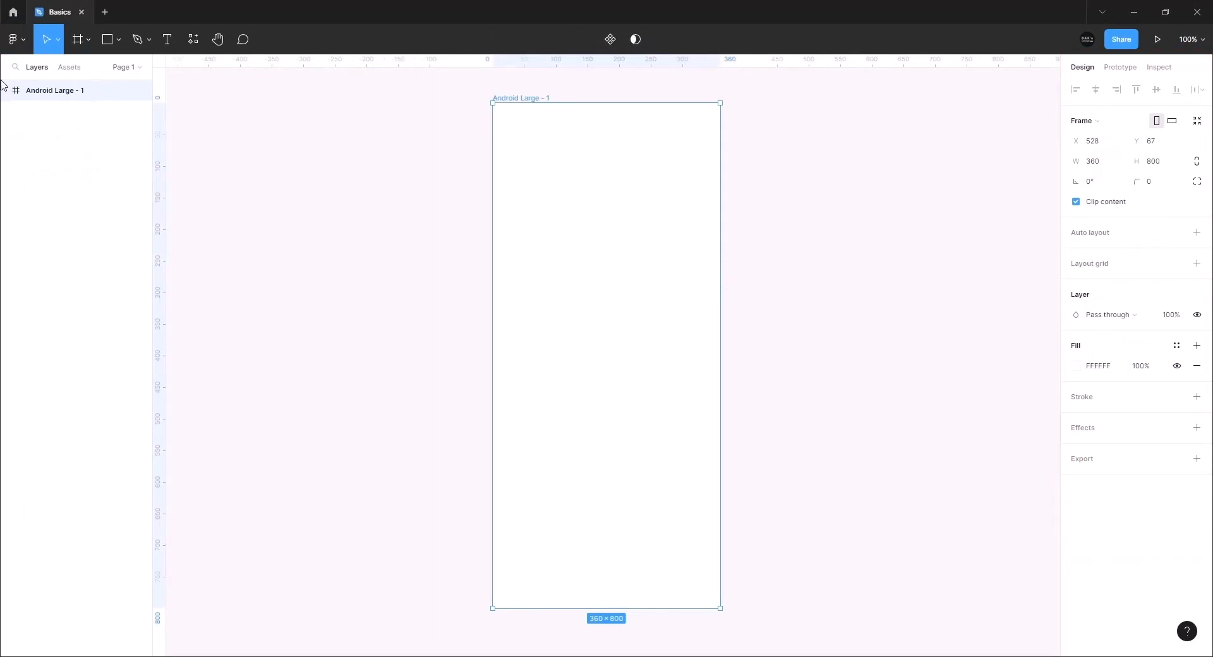
Rename the phone frame to 'Frame 1'
click(436, 208)
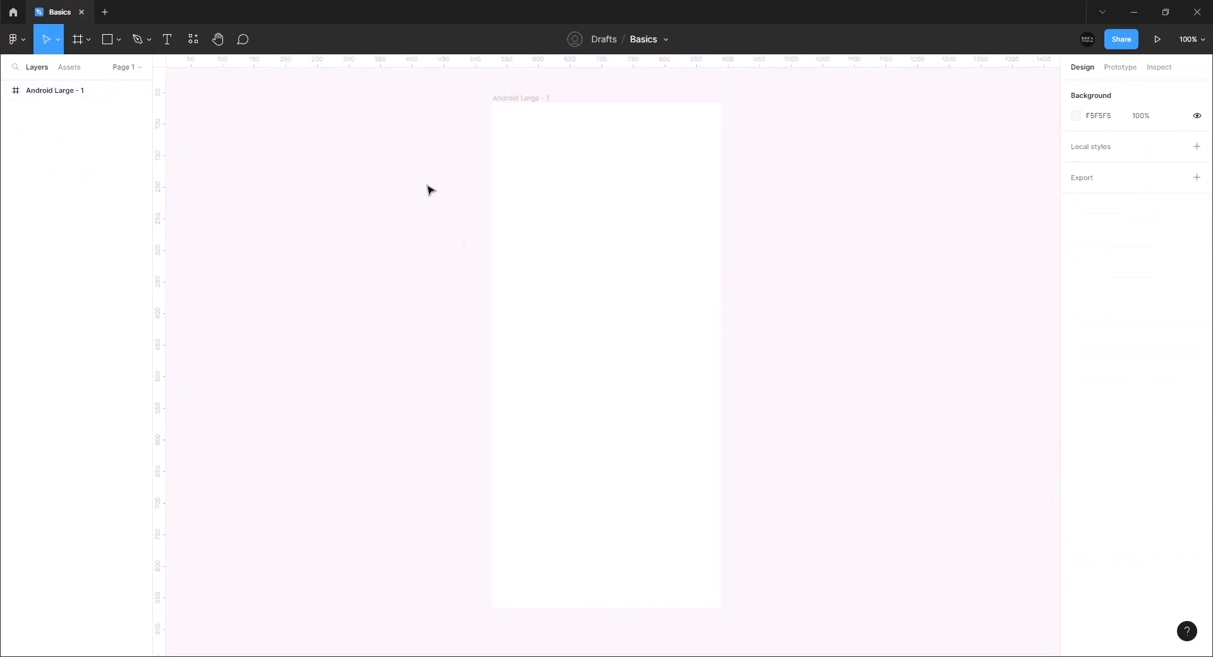
double_click(517, 100)
text(Fram)
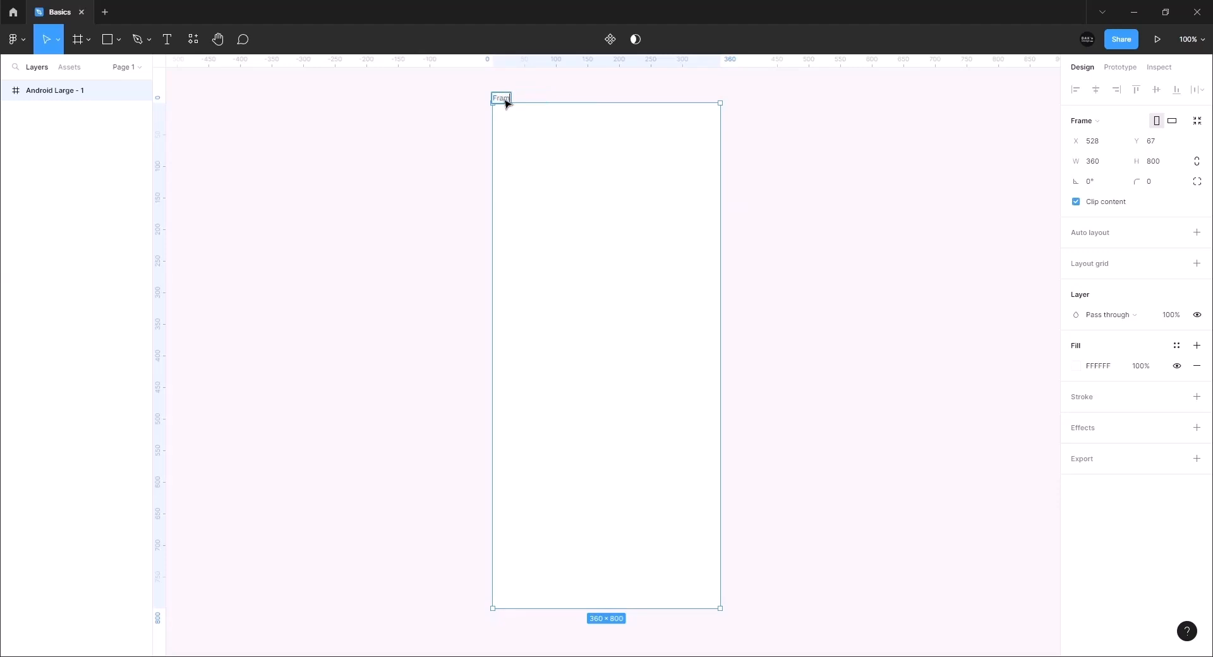
text(e 1)
key(Return)
click(355, 95)
double_click(42, 90)
key(Return)
Resize Frame 1 to Android Small, then to the Facebook post preset 1200×630
click(1092, 131)
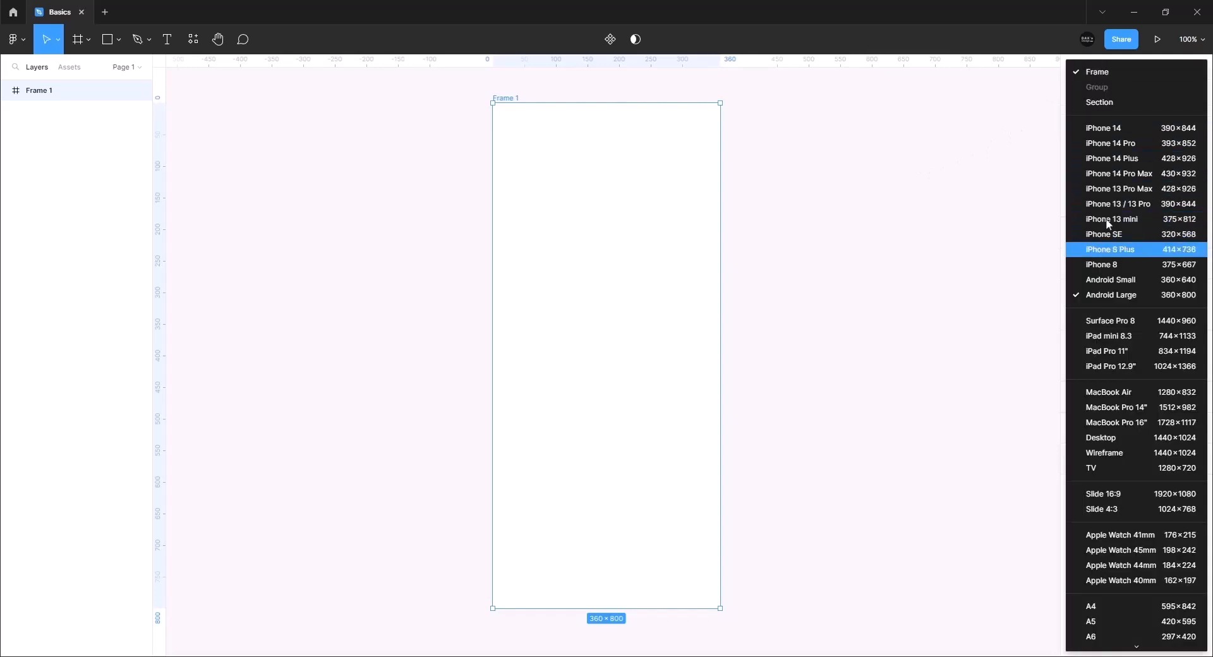
click(1118, 280)
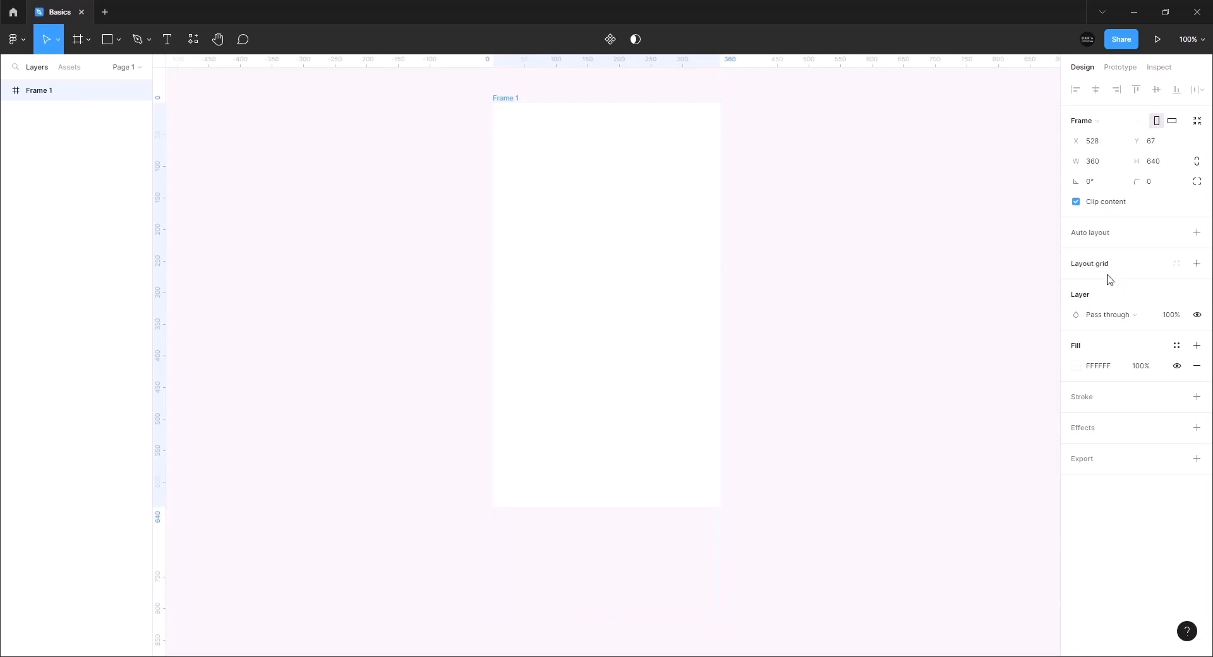
click(1099, 127)
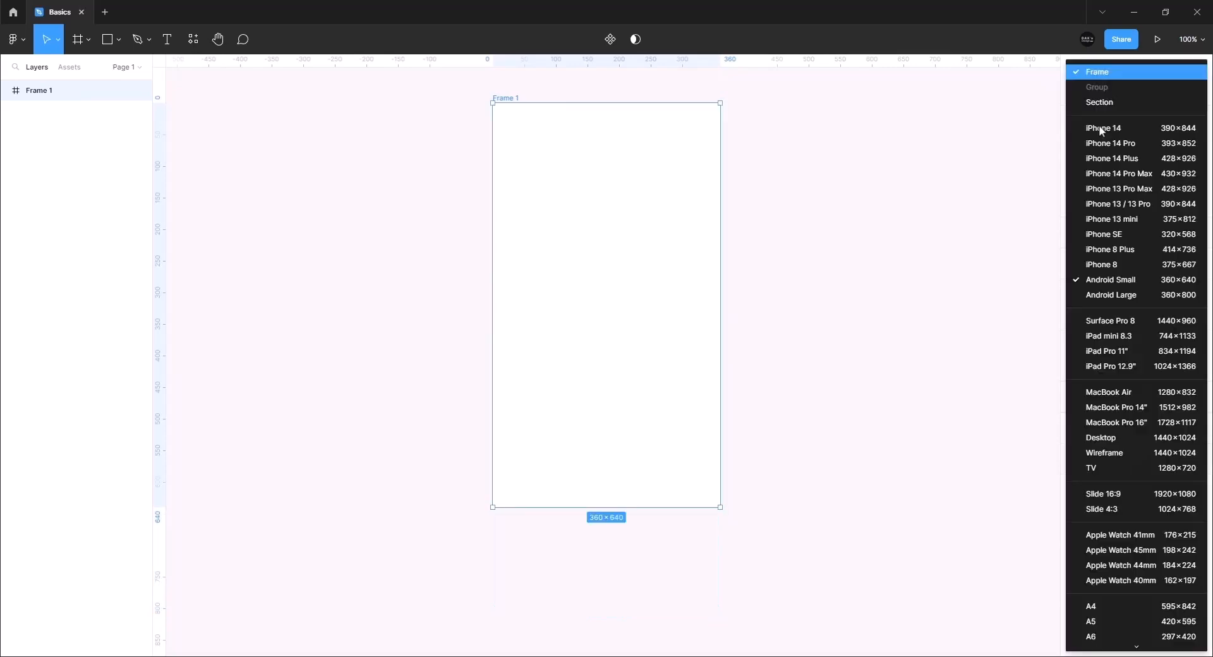
scroll(1116, 520, down, 3)
click(1114, 513)
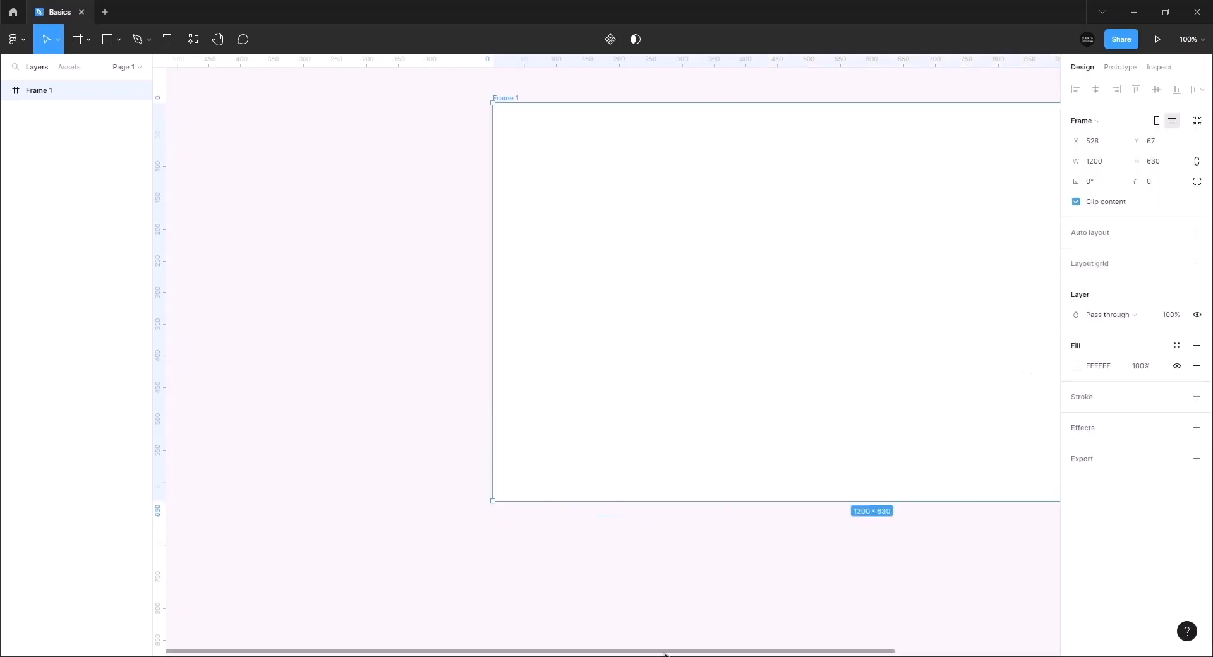
scroll(691, 566, down, 3)
scroll(650, 531, right, 3)
scroll(617, 509, up, 2)
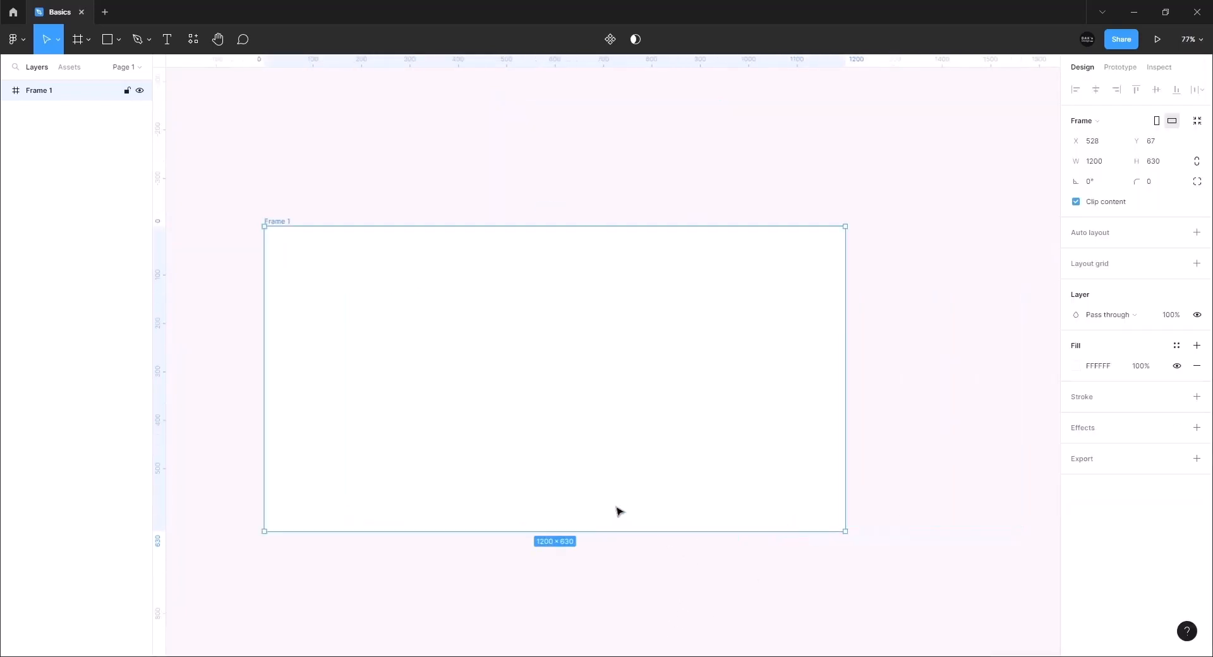
Restore Frame 1 to Android Large 360×800 and position it at X 100, Y 100
click(1084, 120)
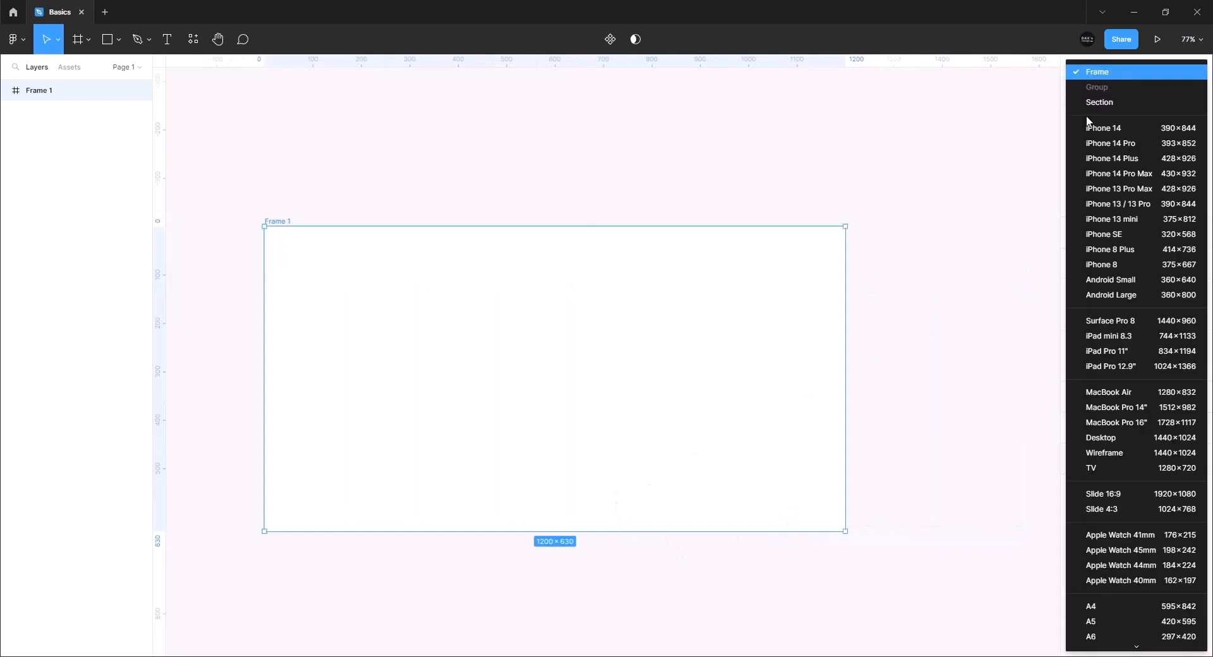
click(1112, 295)
click(1112, 143)
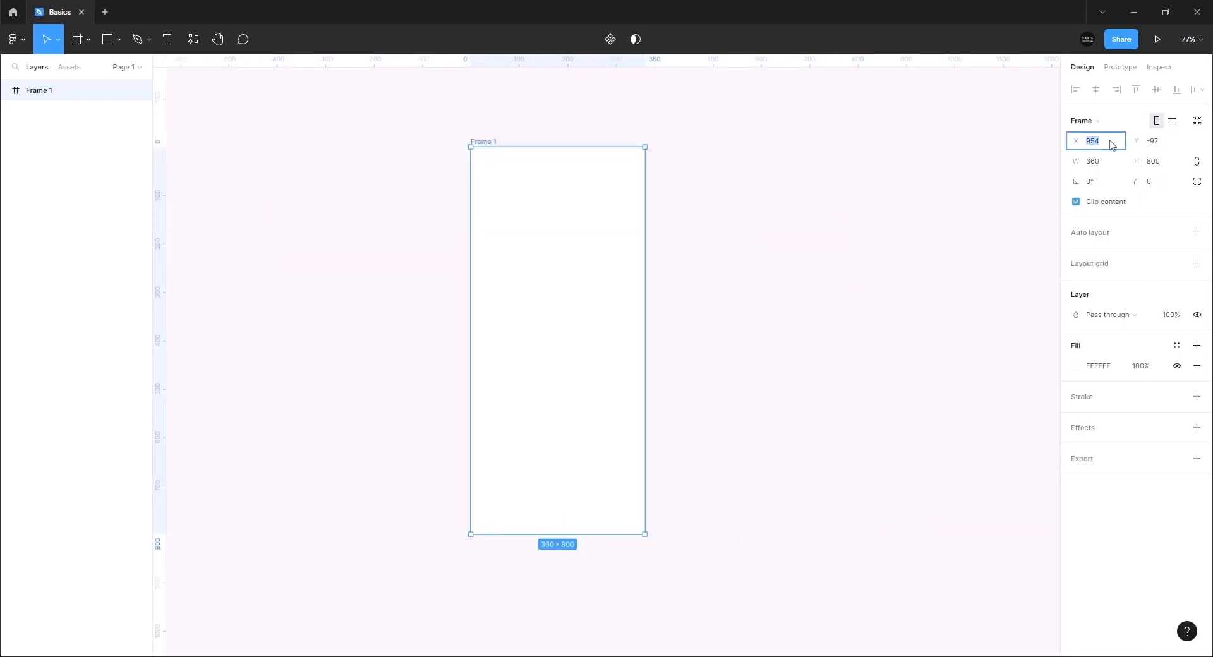
key(Return)
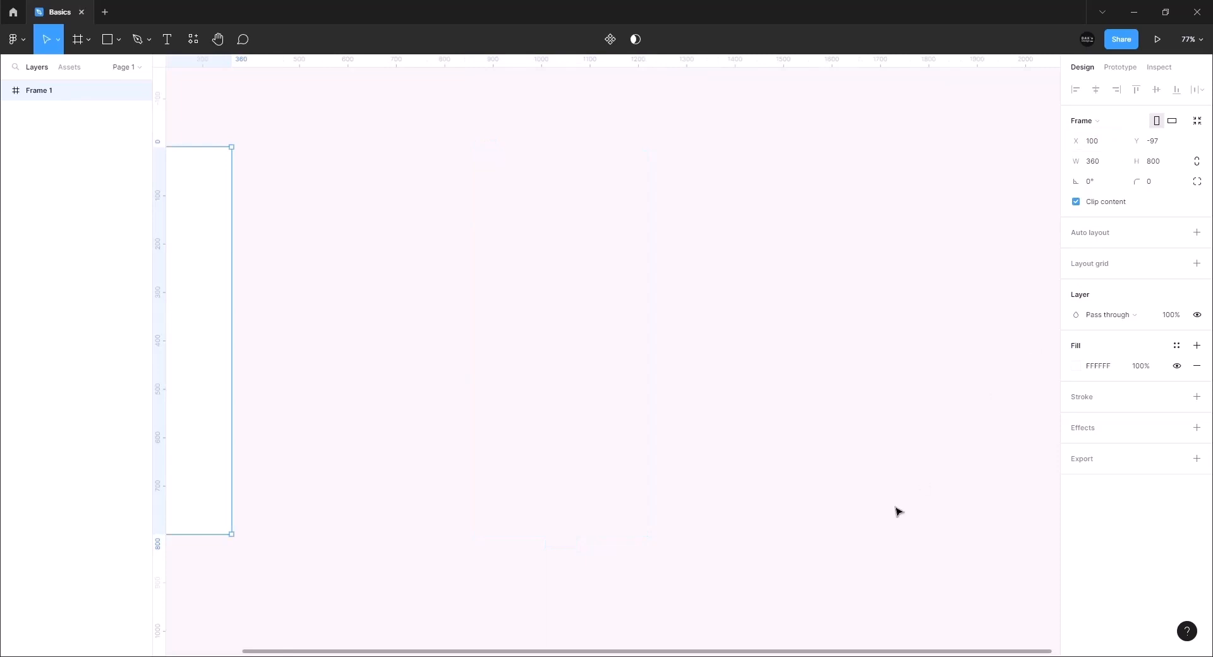
drag(636, 652, 317, 628)
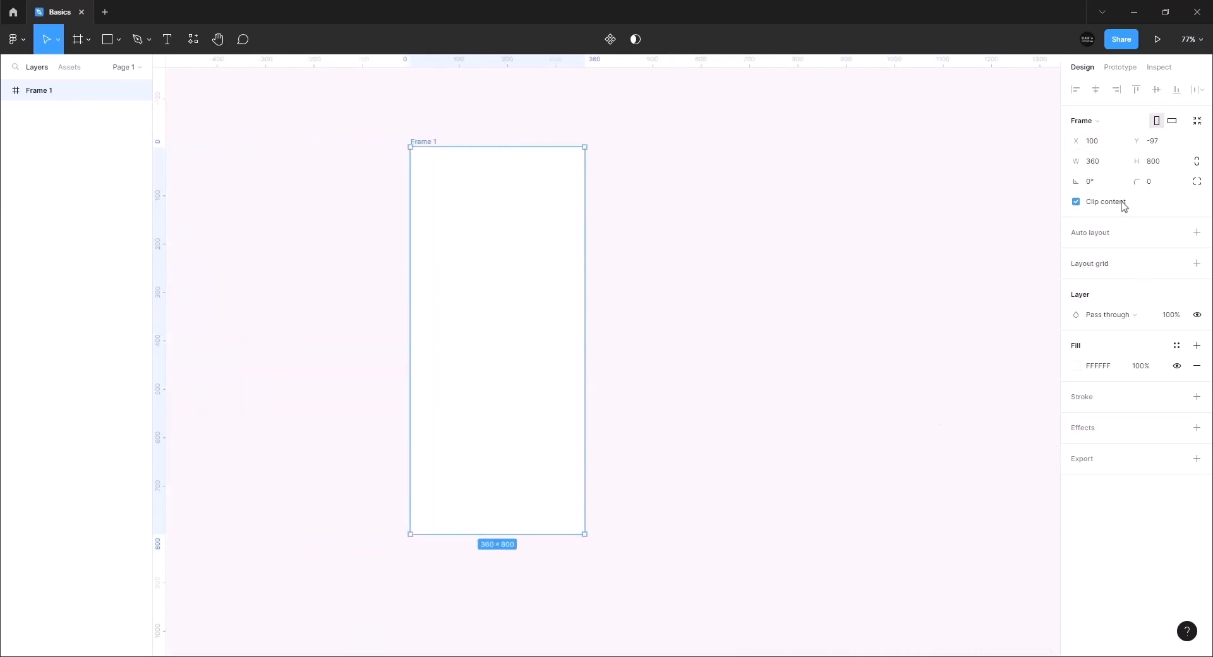
click(1161, 140)
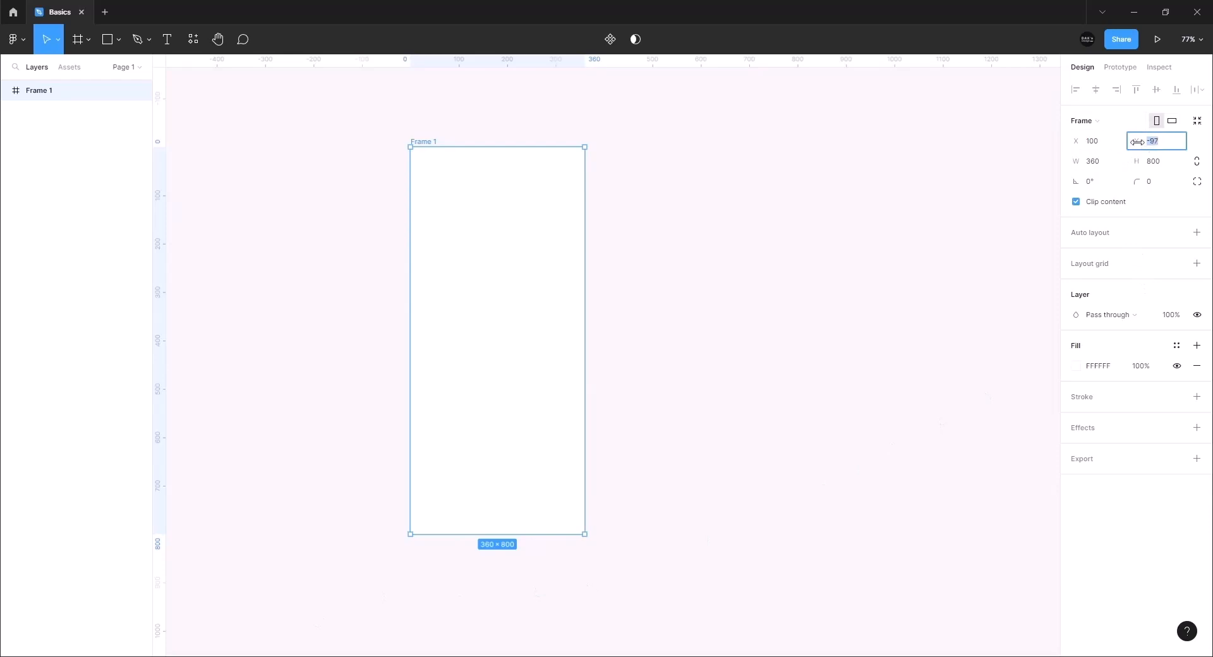
text(100)
key(Return)
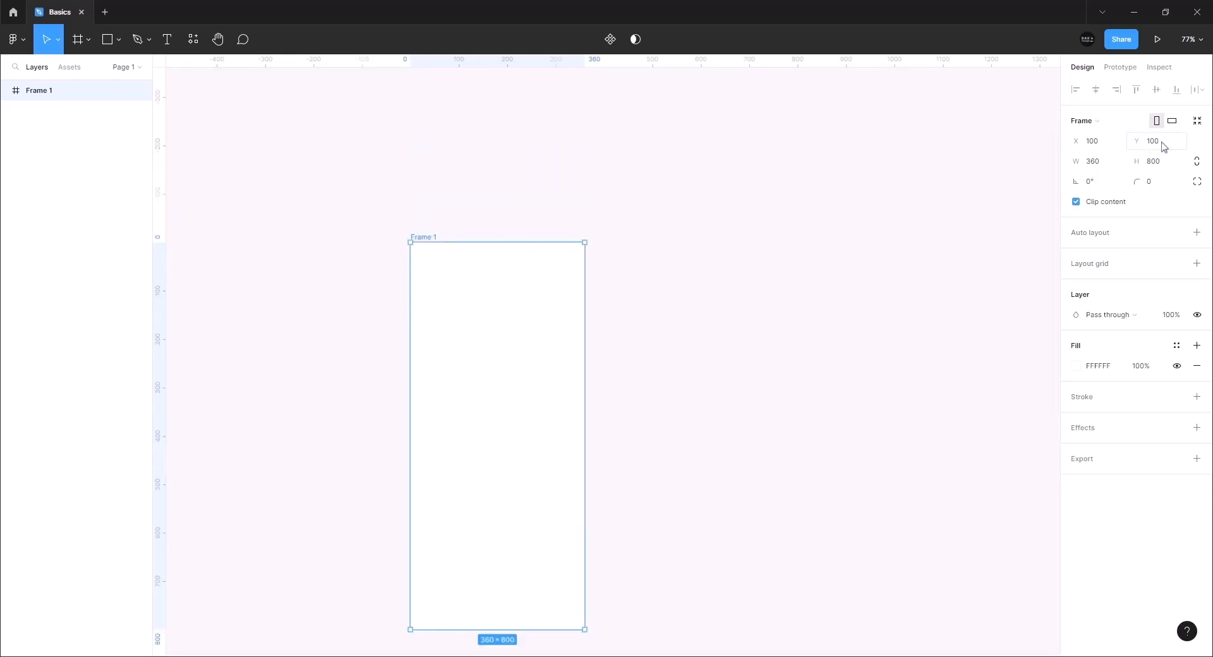
scroll(752, 263, down, 3)
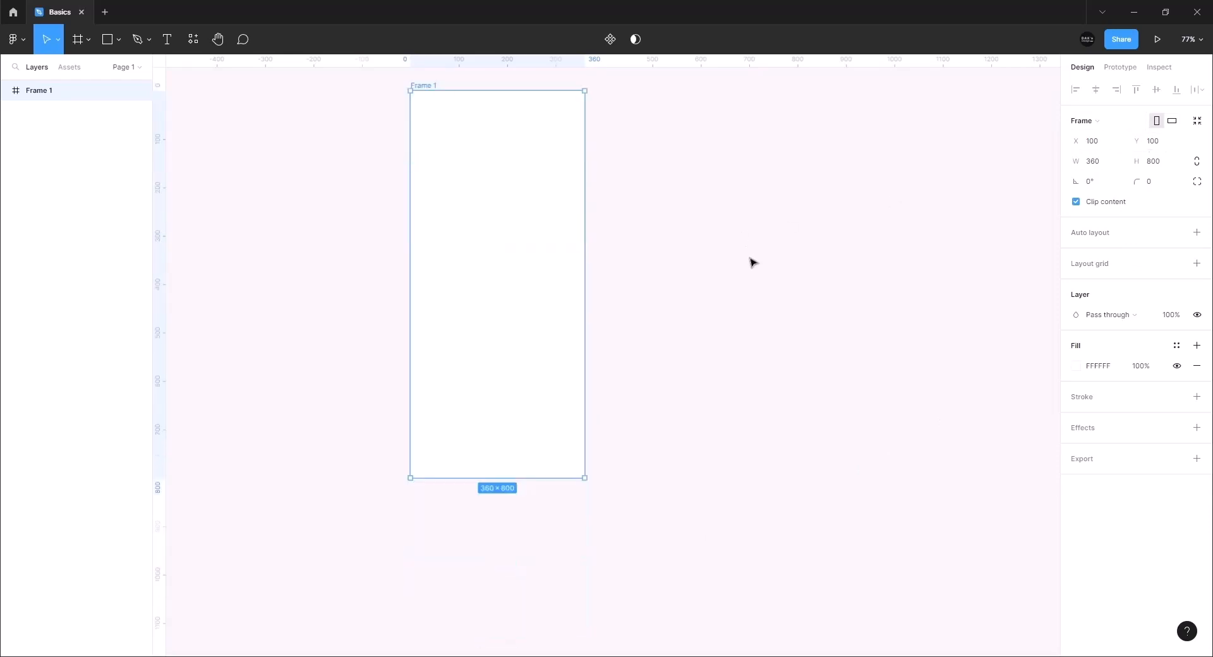
Stretch Frame 1 experimentally, then set its width back to 360
click(1094, 163)
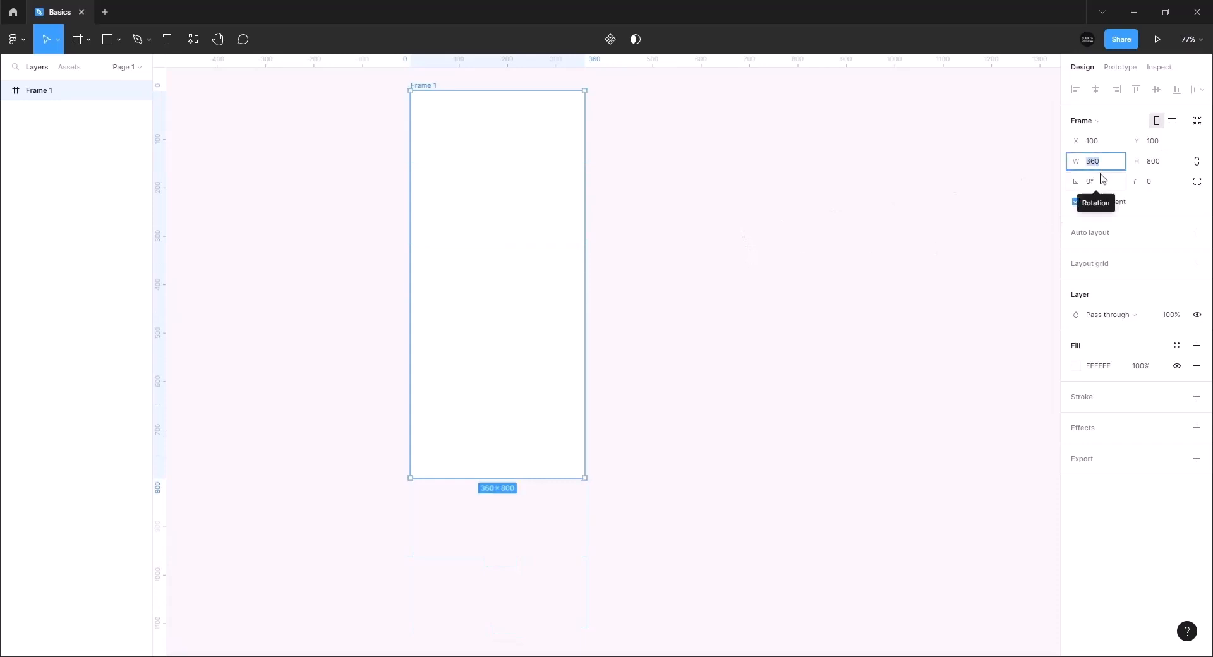
drag(585, 264, 720, 191)
click(1092, 162)
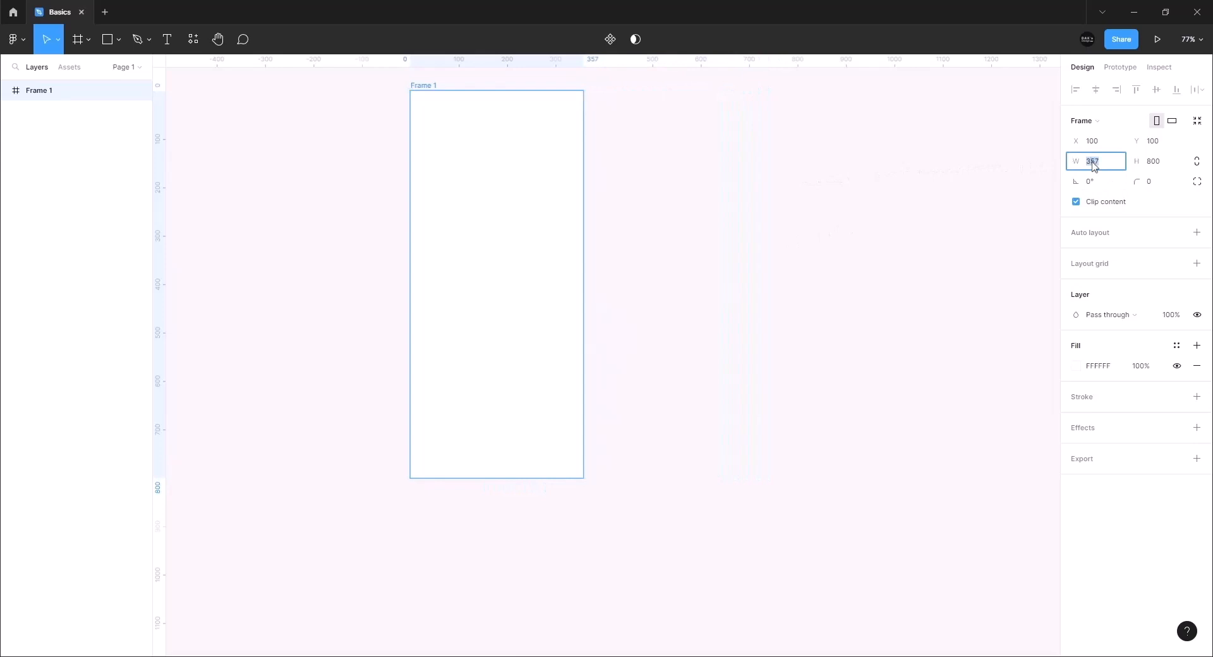
text(360)
key(Return)
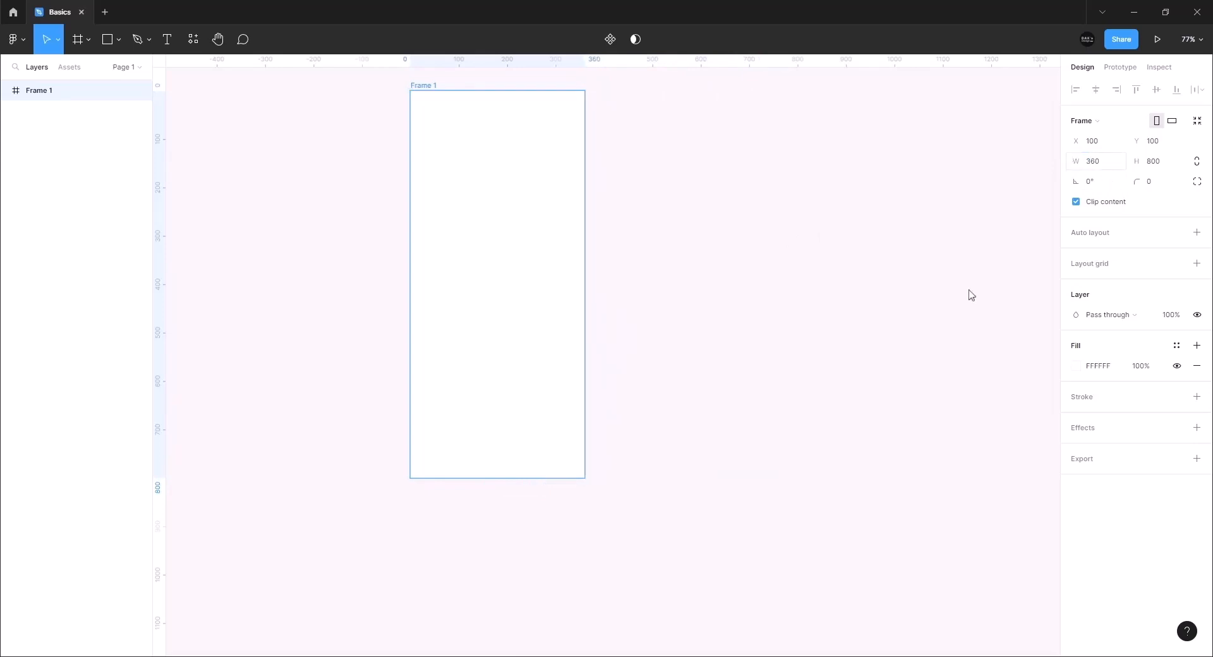
drag(550, 484, 550, 507)
Rotate Frame 1 by 12°, then reset its rotation to 0°
click(1091, 183)
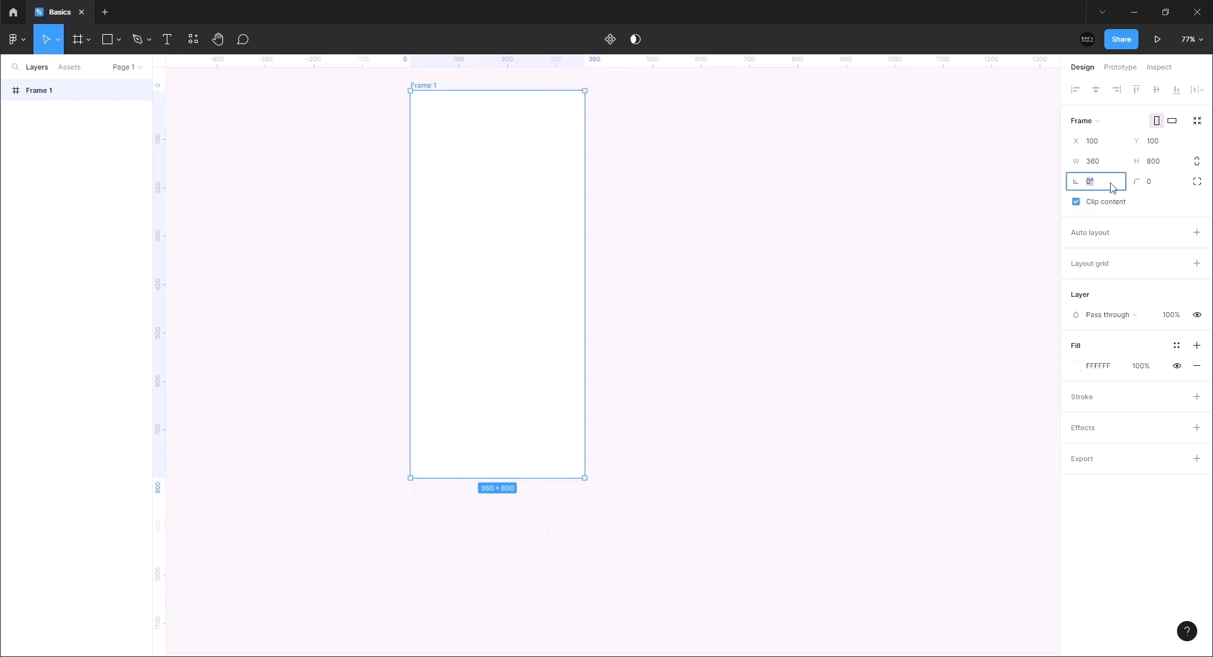
text(12)
key(Return)
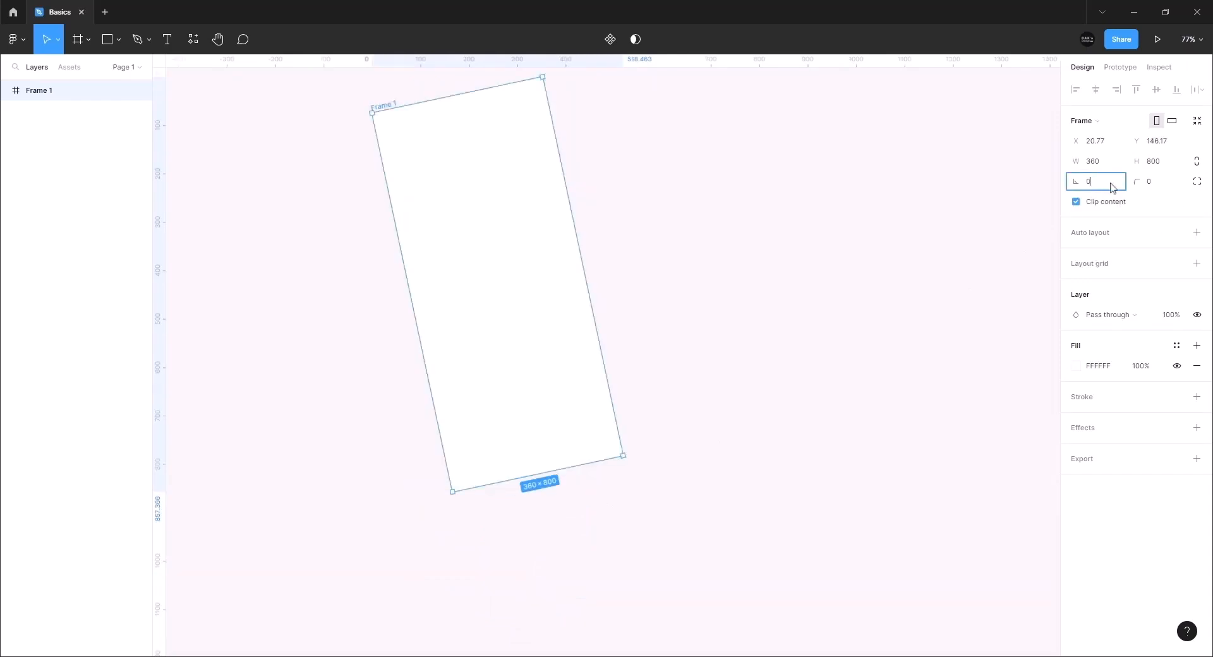
text(0)
key(Return)
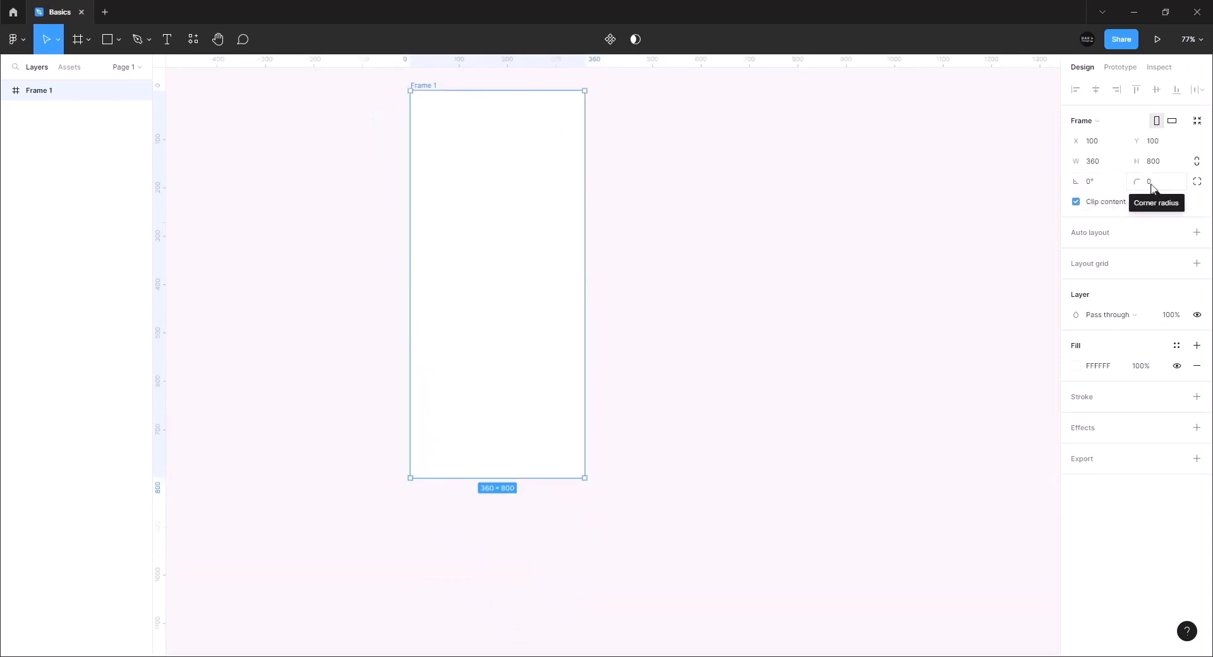
click(1152, 189)
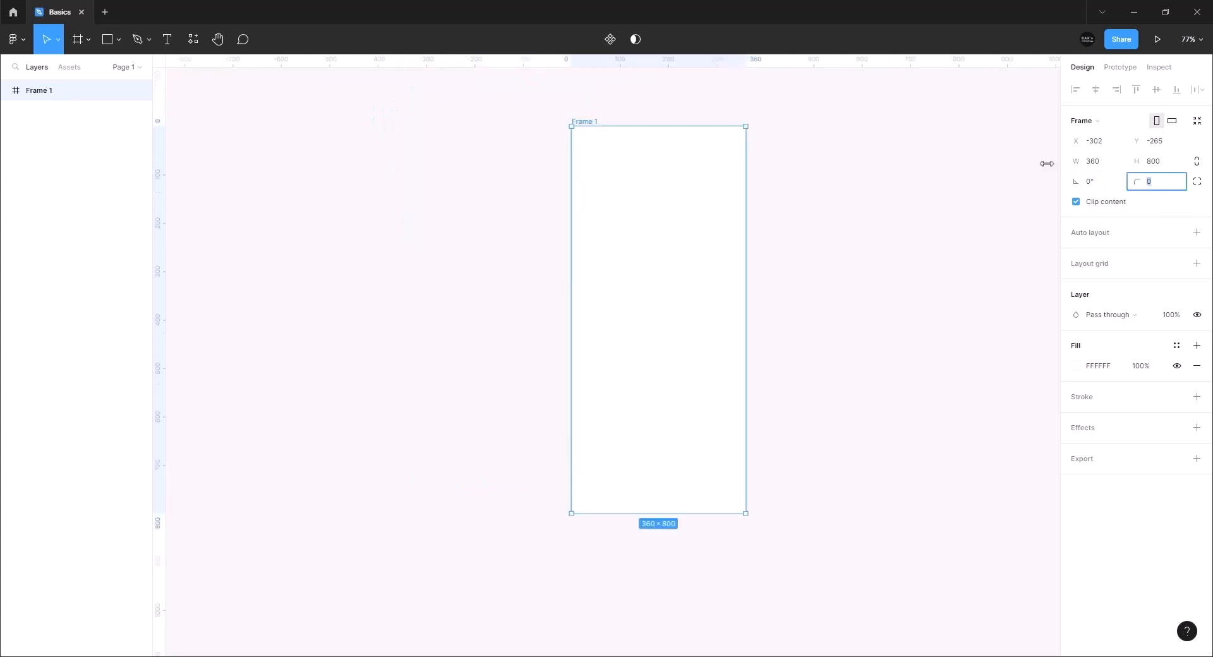
Apply a corner radius of 16 to Frame 1 and zoom around its rounded corners
scroll(765, 125, up, 6)
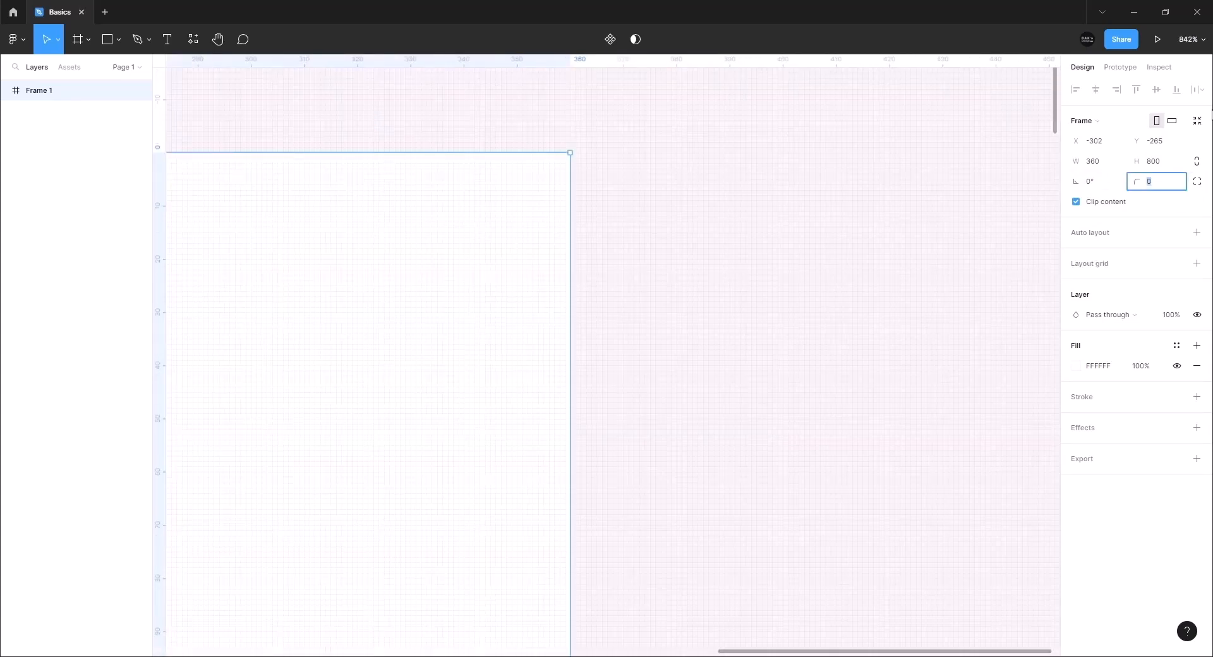
text(16)
key(Return)
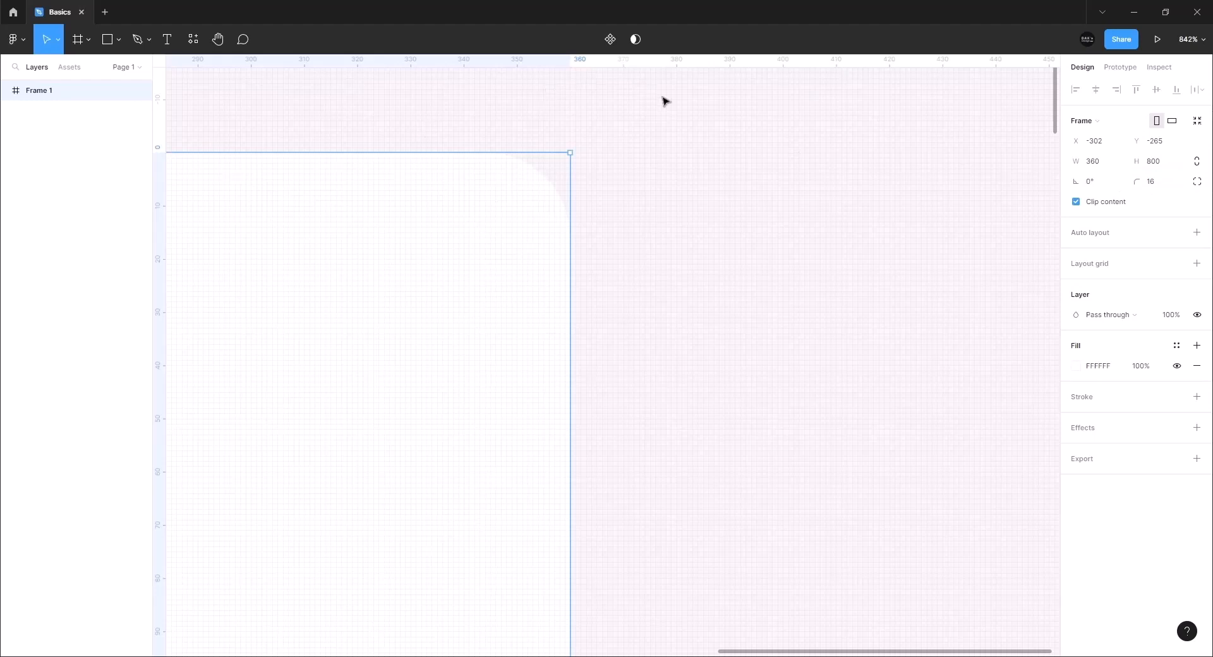
ctrl+scroll(712, 228, down, 3)
scroll(713, 227, down, 10)
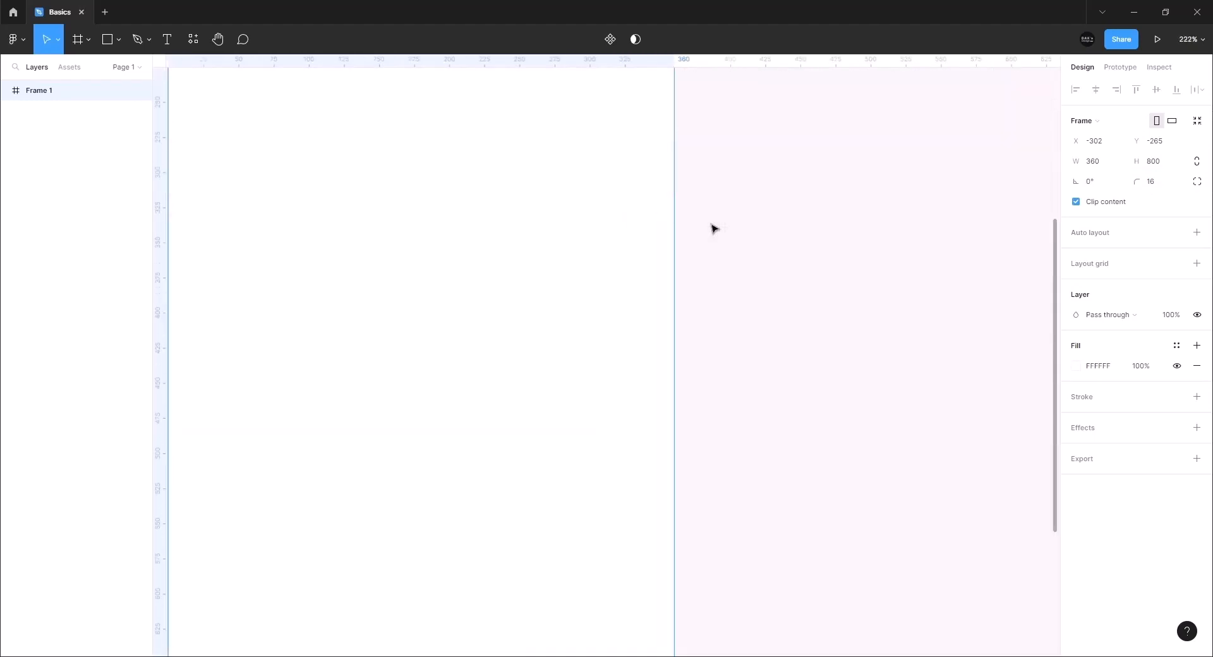
scroll(688, 221, up, 1)
ctrl+scroll(678, 192, down, 5)
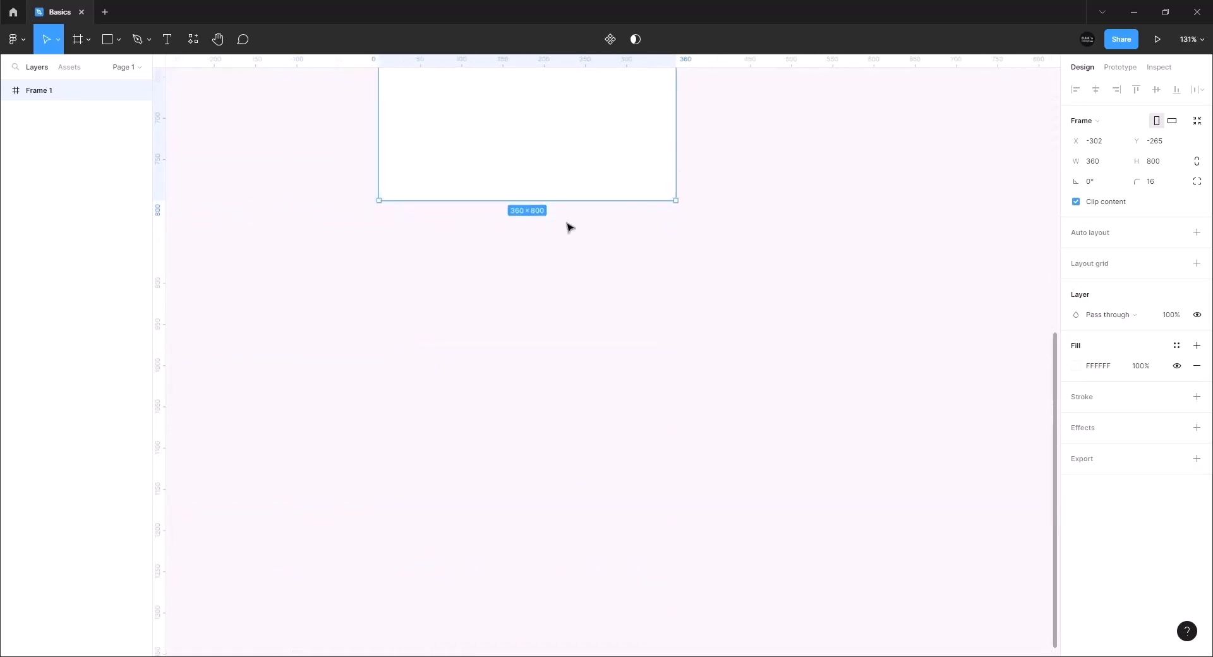
scroll(548, 230, up, 10)
ctrl+scroll(377, 245, up, 4)
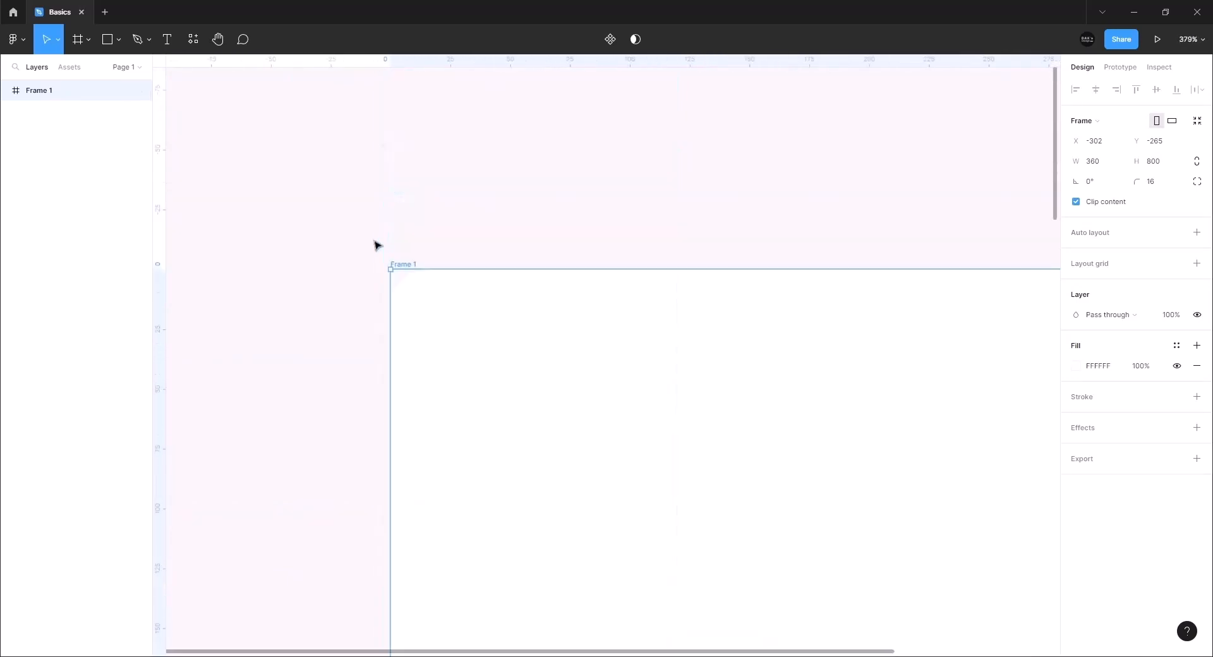
ctrl+scroll(378, 245, down, 5)
scroll(398, 262, down, 4)
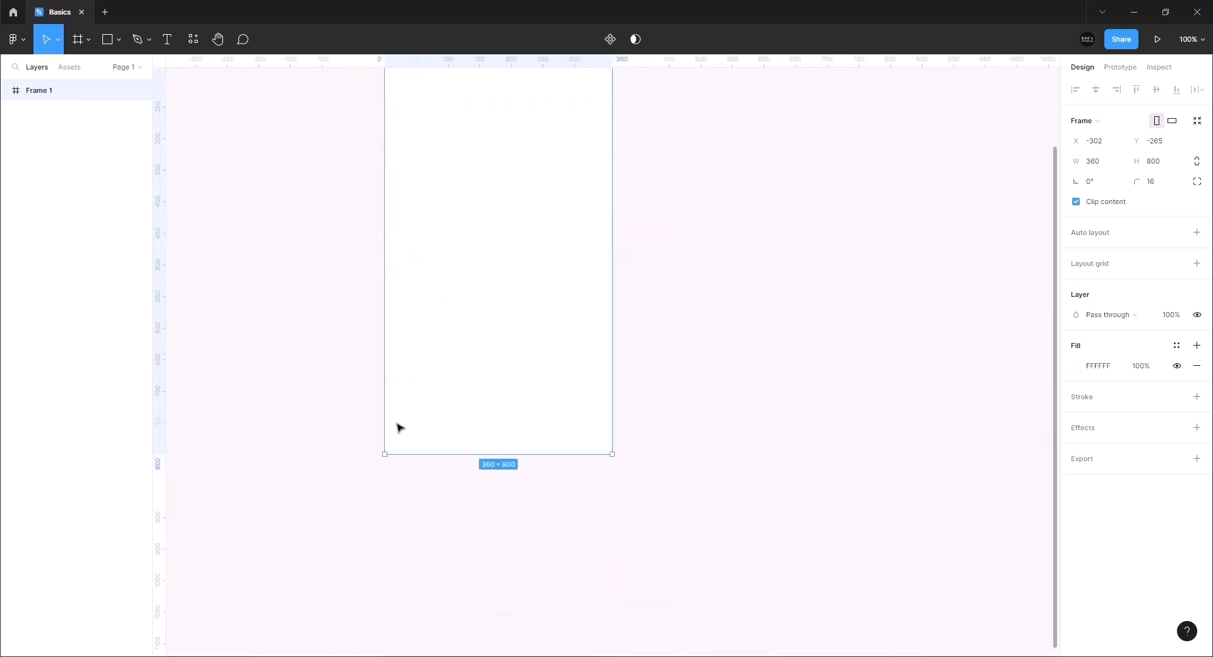
ctrl+scroll(384, 468, up, 3)
ctrl+scroll(428, 455, down, 4)
scroll(507, 428, up, 2)
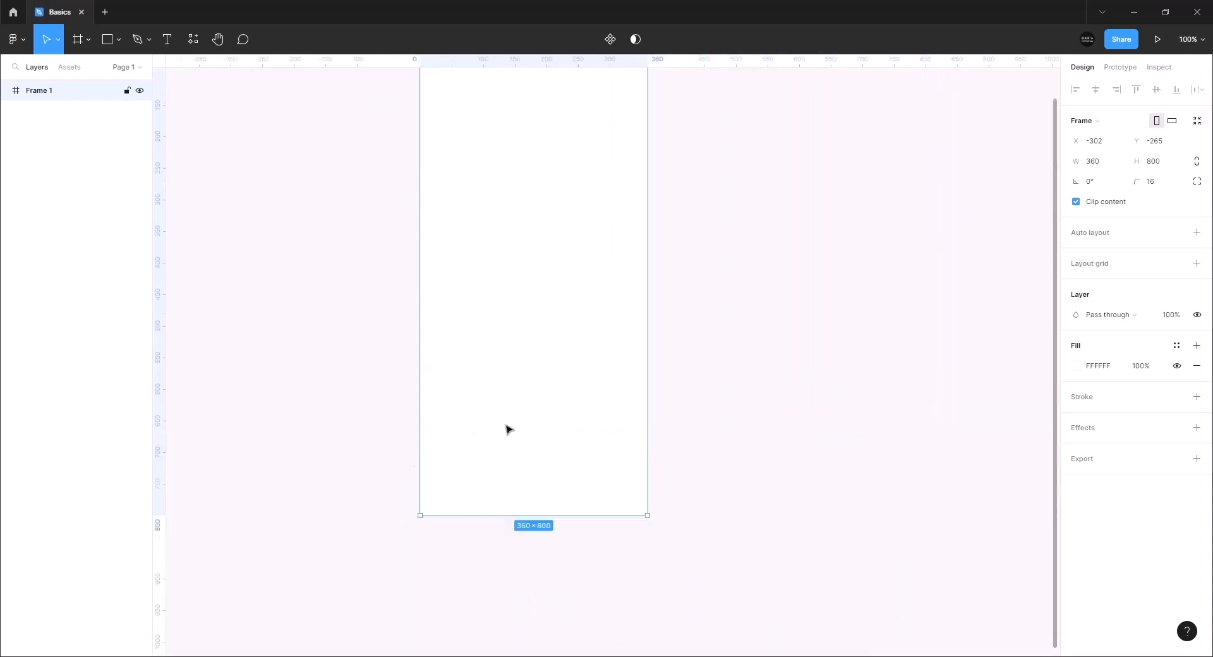
scroll(509, 430, up, 3)
Change Frame 1's fill colour to pink D59090
click(1076, 366)
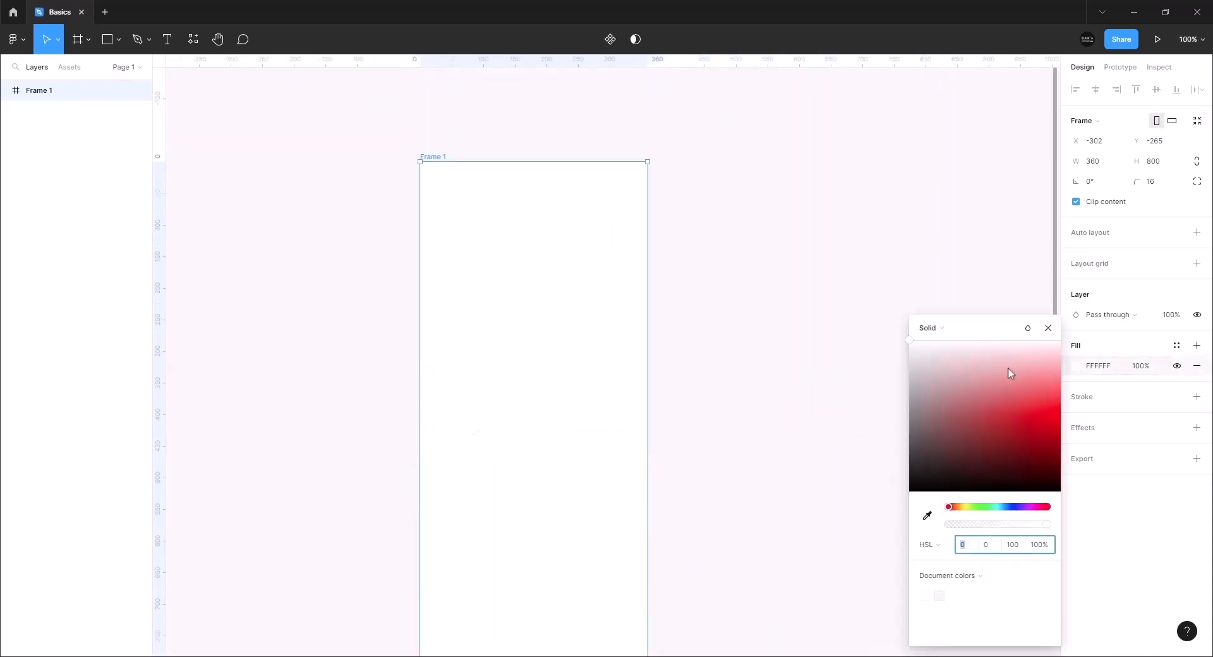
drag(1011, 371, 978, 392)
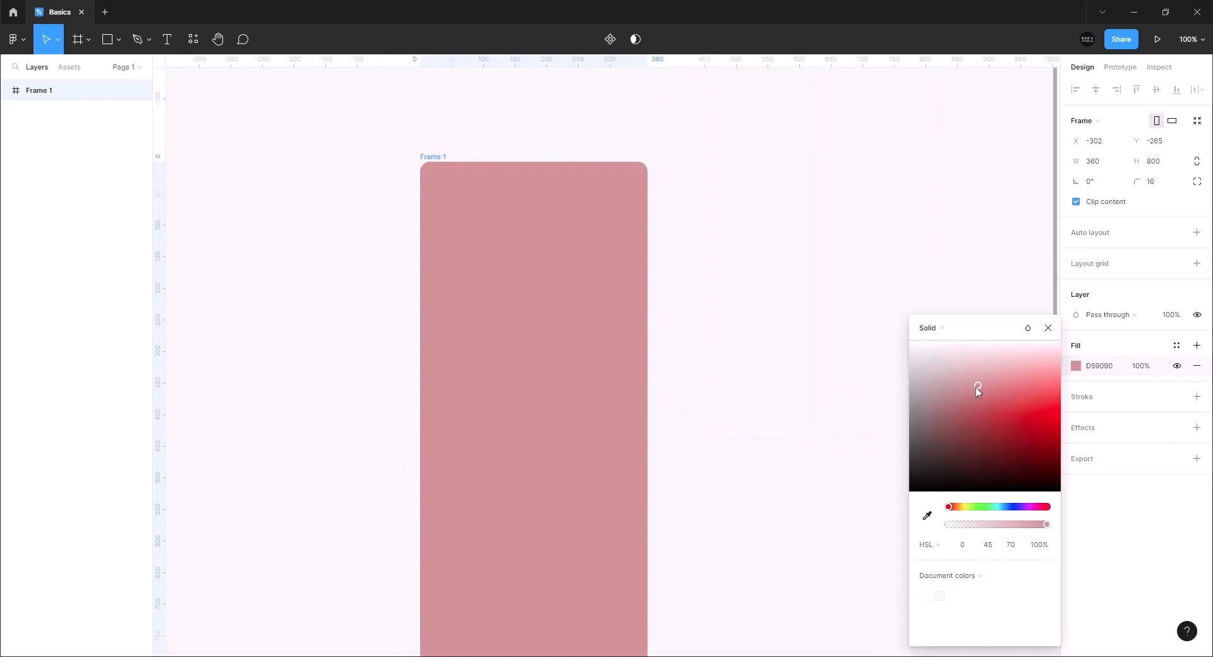
click(1046, 329)
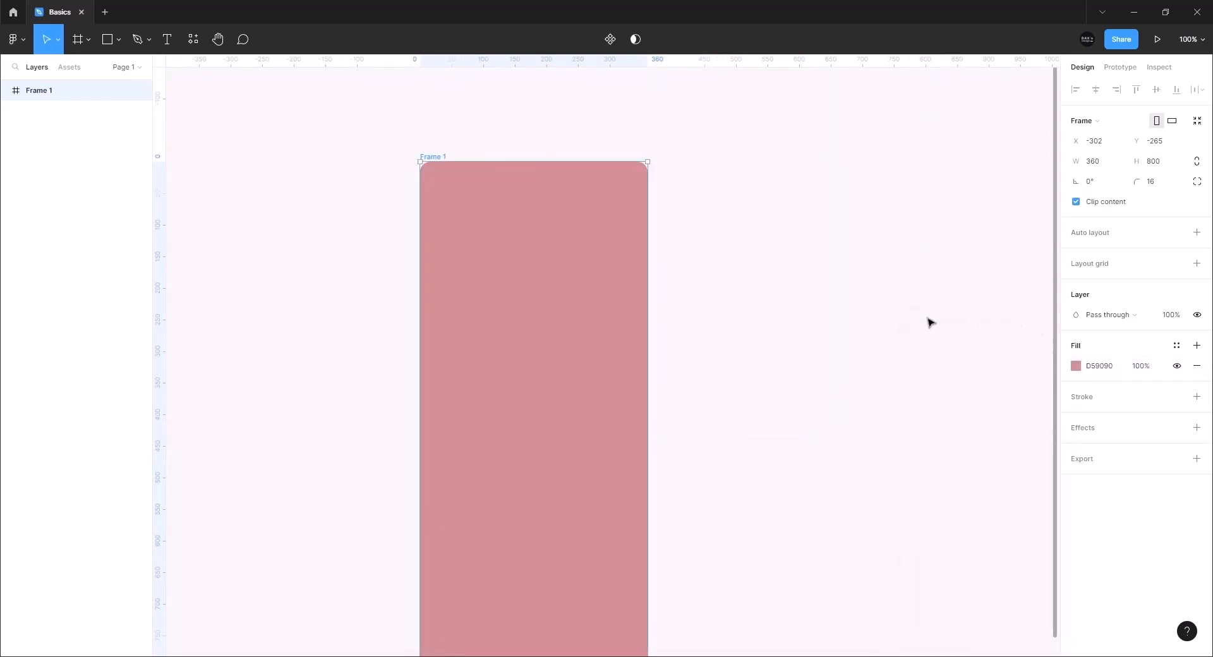
Switch to independent corner radii, give the top-left corner 24, then reselect Frame 1
click(1155, 186)
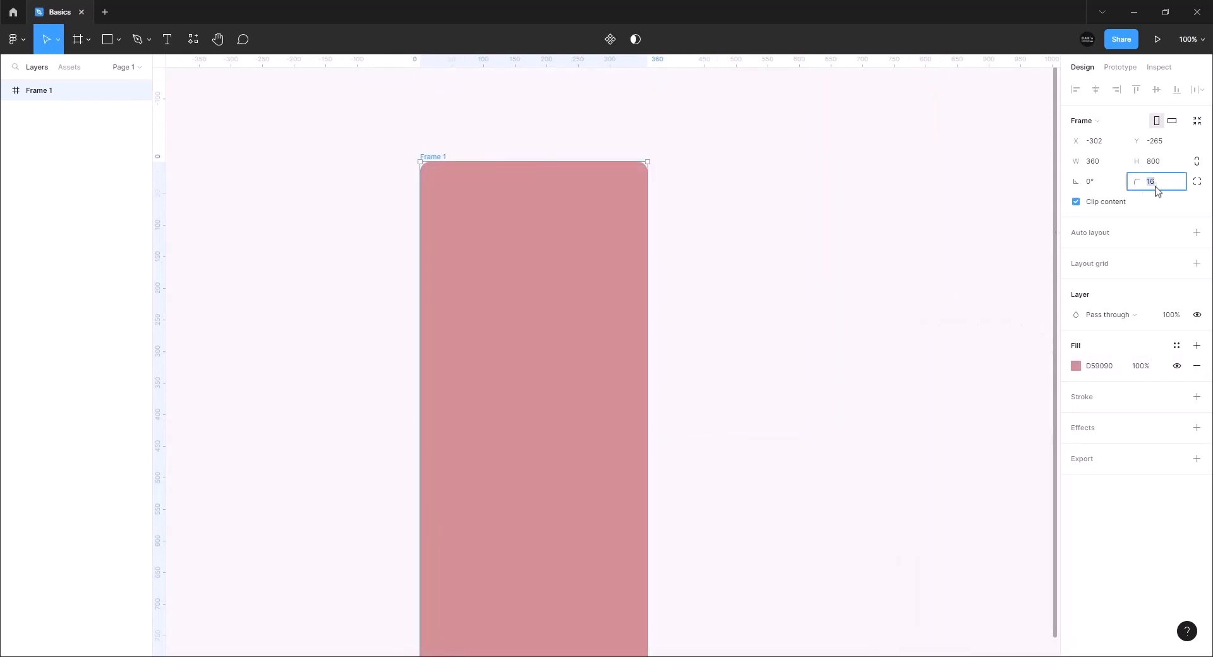
click(1197, 182)
click(1109, 209)
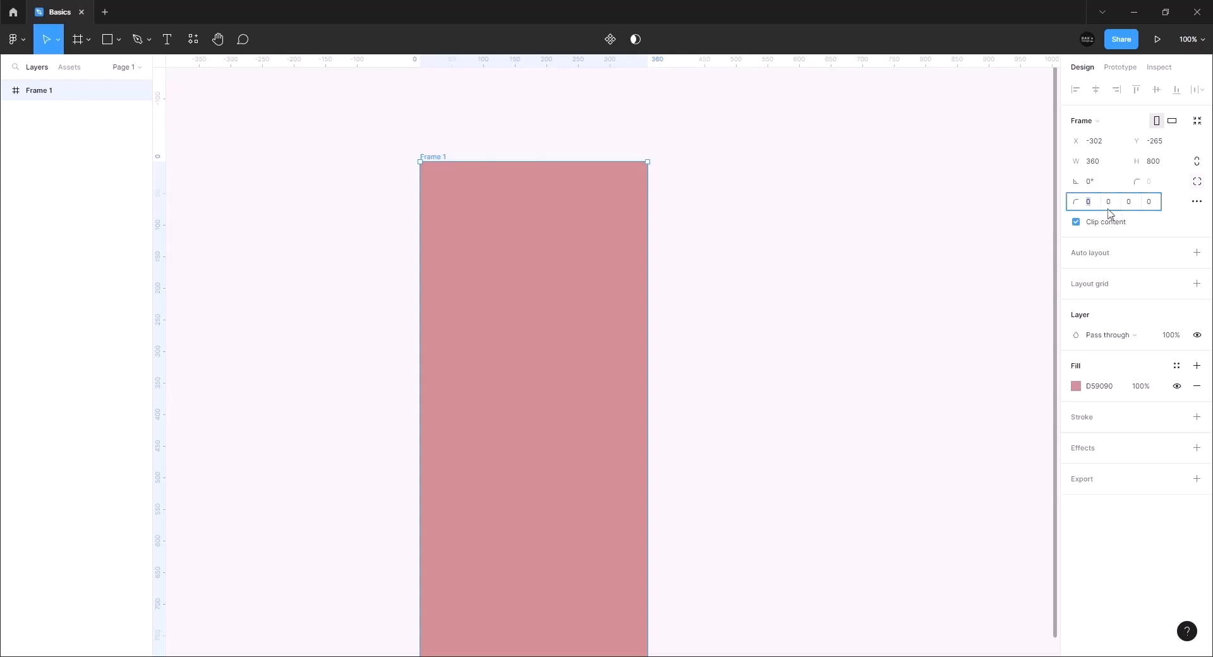
text(24)
key(Return)
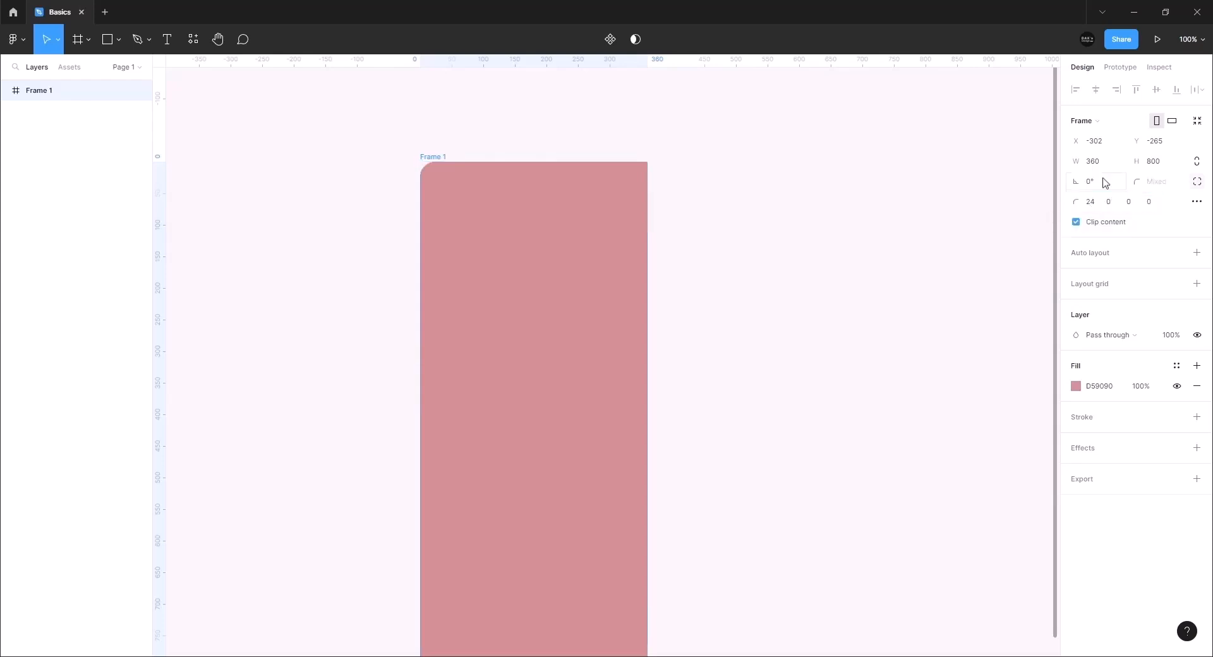
click(913, 320)
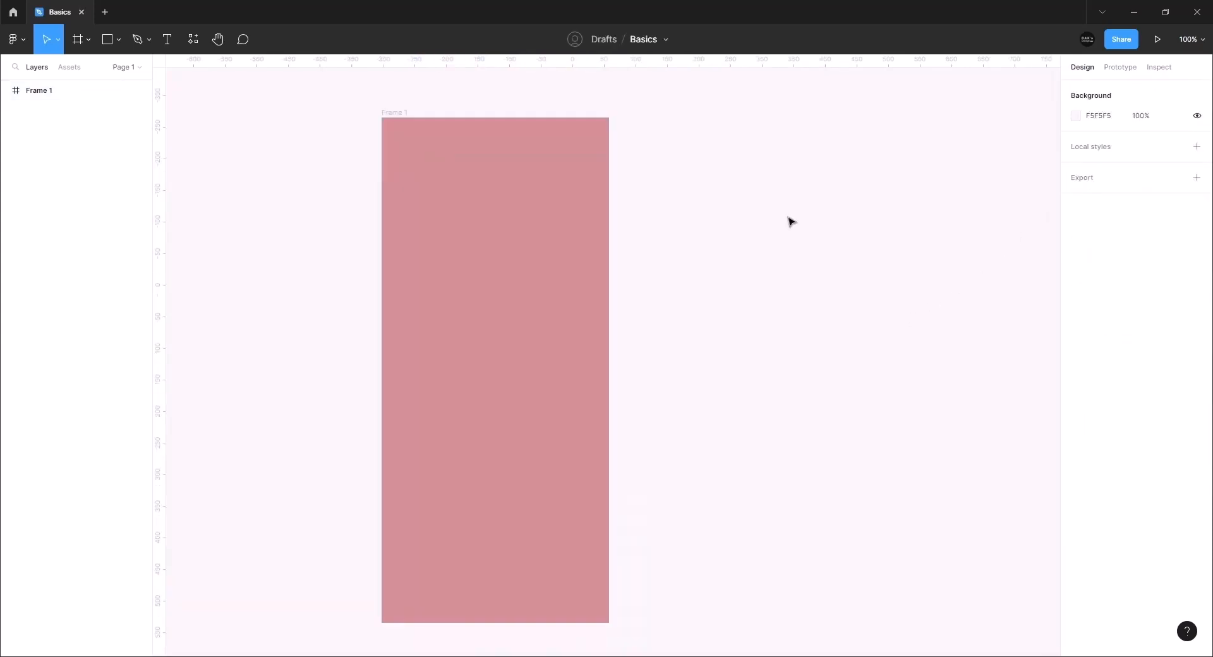
scroll(452, 228, up, 3)
click(471, 275)
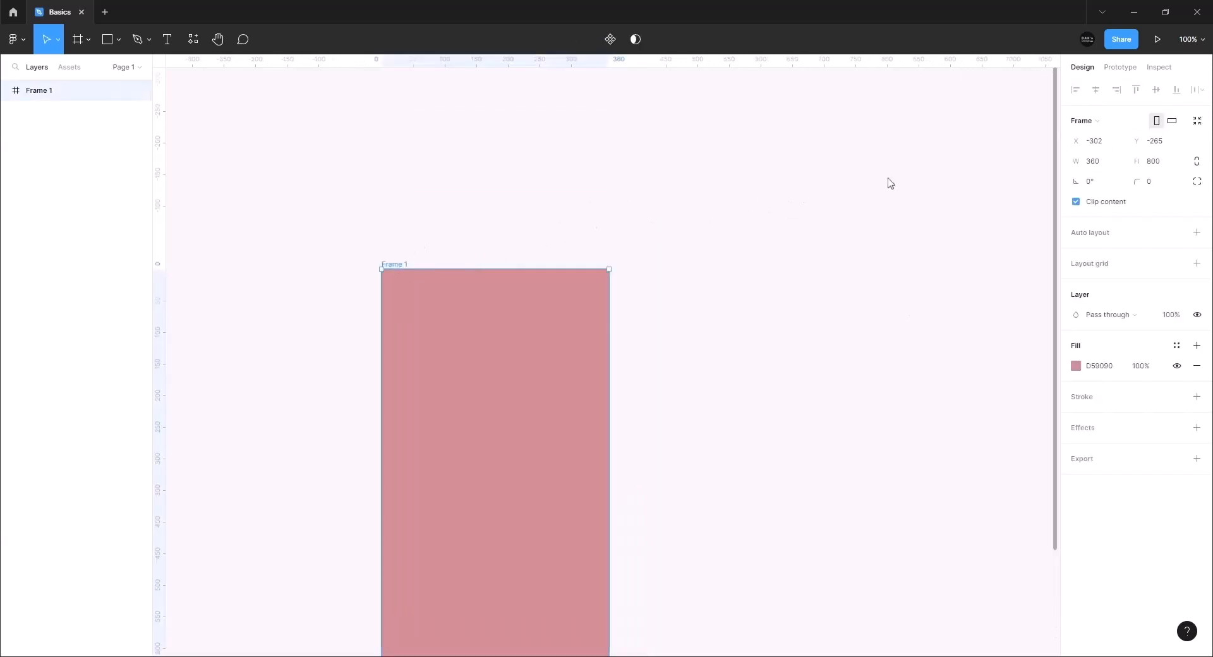
Toggle Frame 1 between landscape and portrait, leaving it portrait
click(1172, 123)
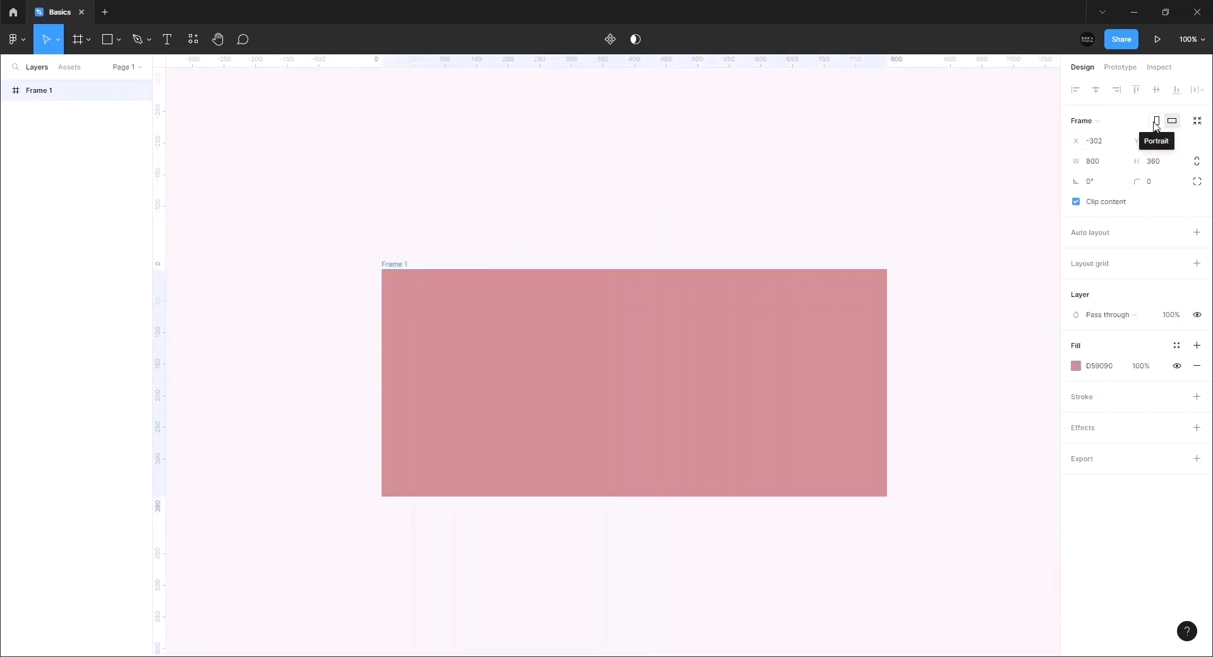
click(1156, 122)
click(1173, 122)
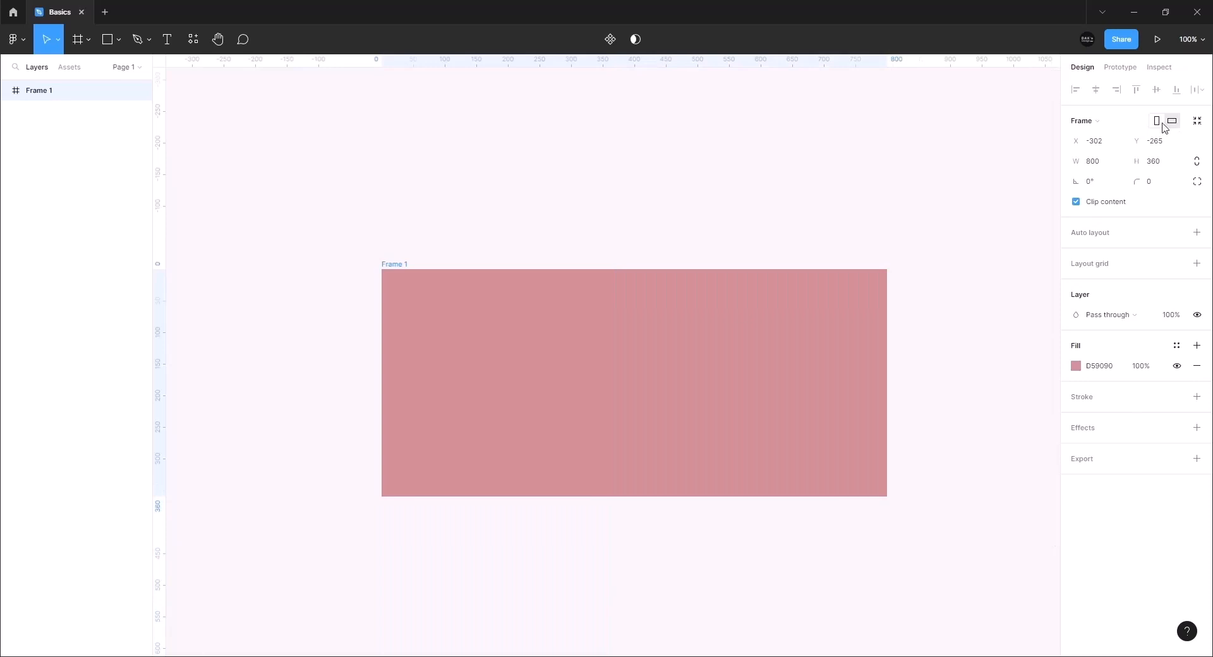
click(1157, 121)
scroll(789, 342, down, 3)
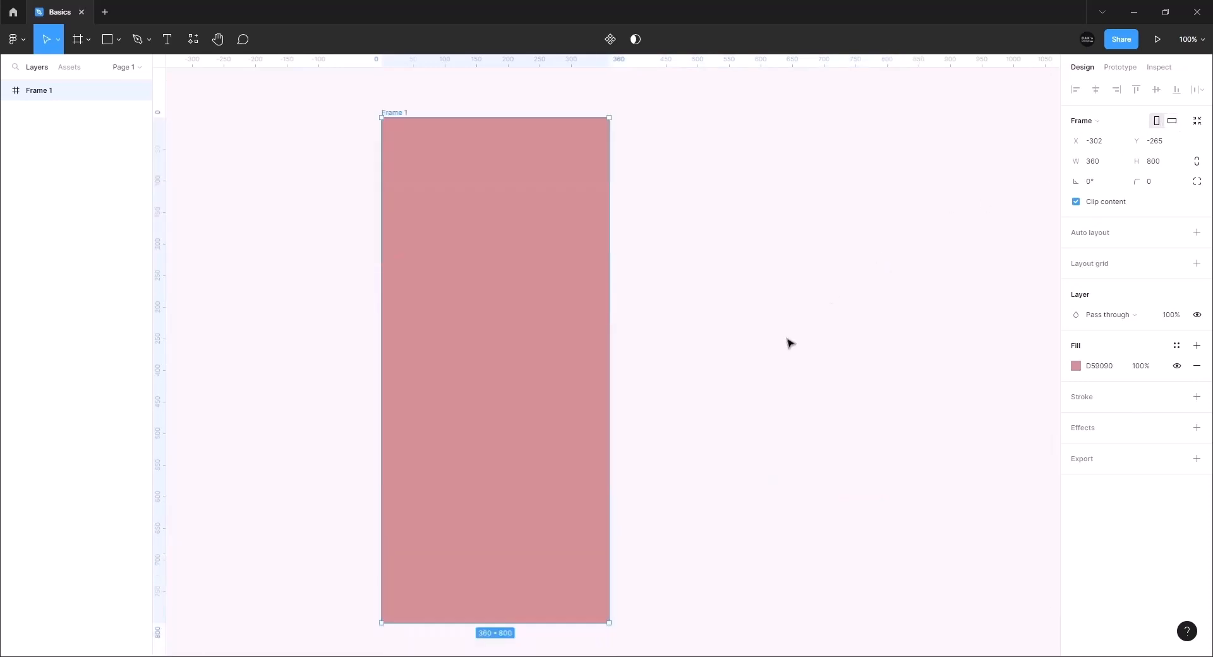
Keep the Pass through blend mode and change the fill to light purple CA9AE0
click(1110, 316)
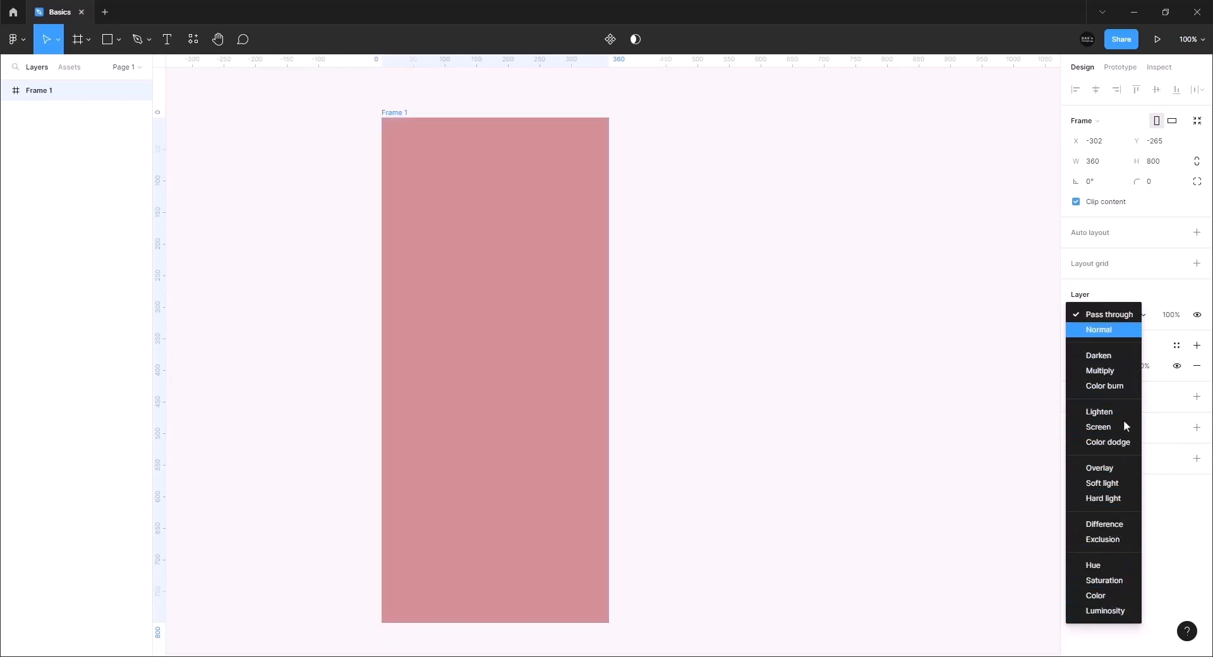
key(Escape)
click(1067, 369)
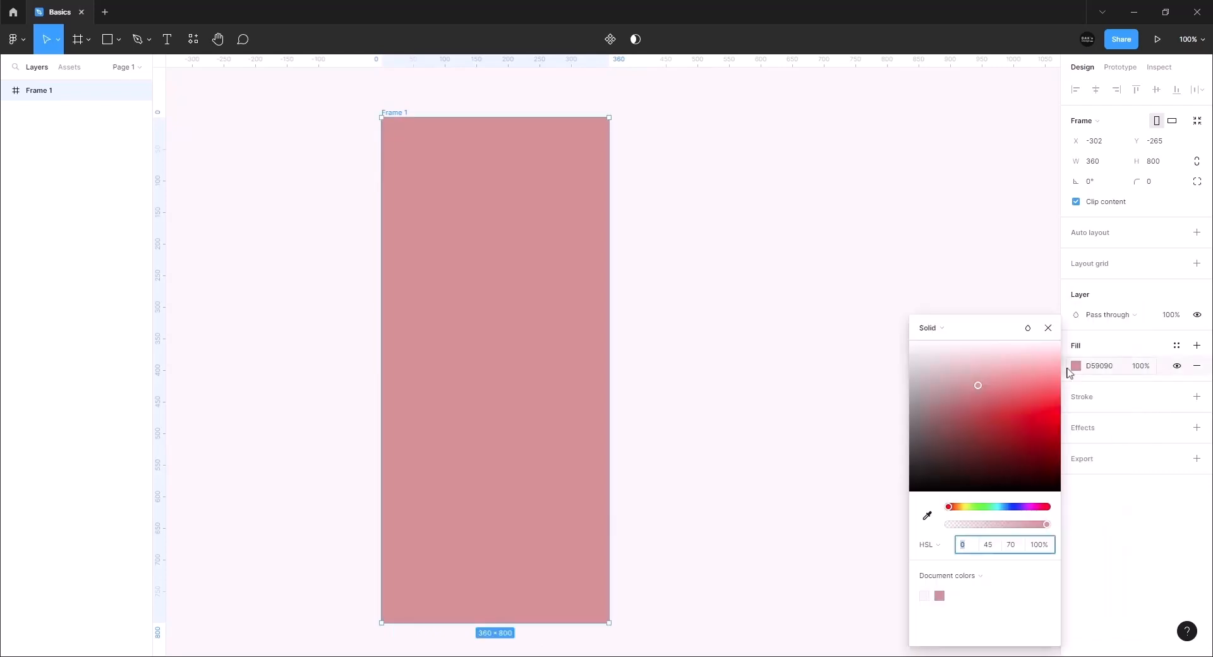
click(1024, 507)
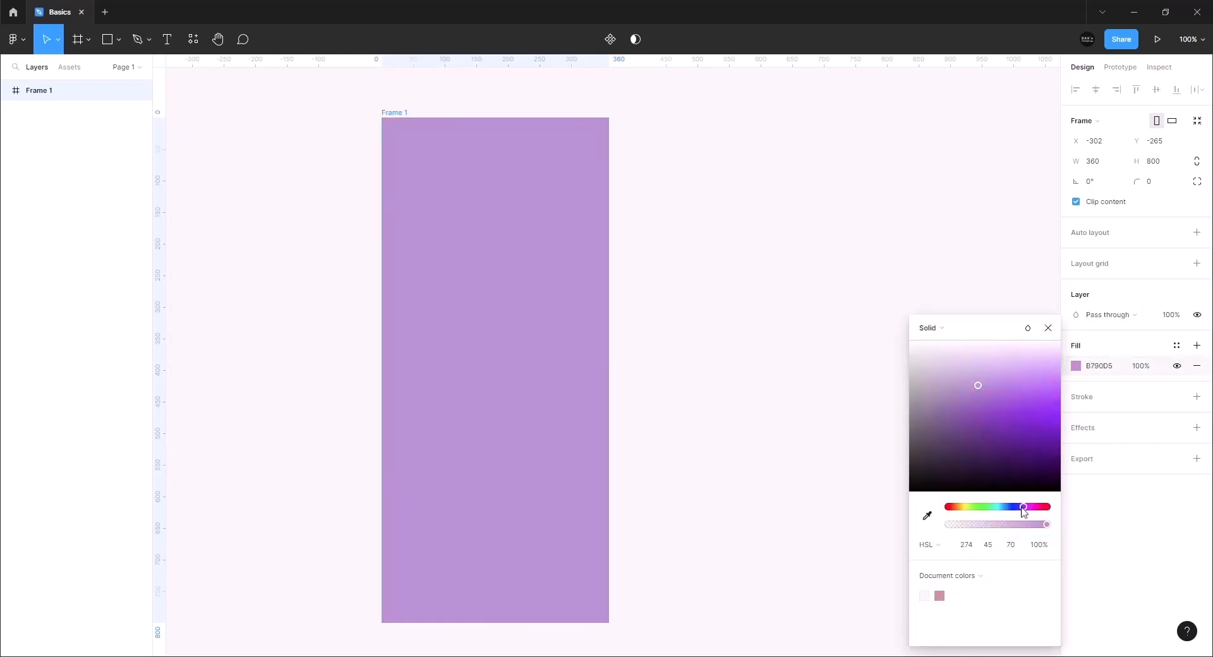
mouse_move(1025, 512)
mouse_down()
mouse_move(955, 510)
mouse_move(1024, 512)
mouse_up()
drag(1029, 435, 988, 381)
click(1048, 328)
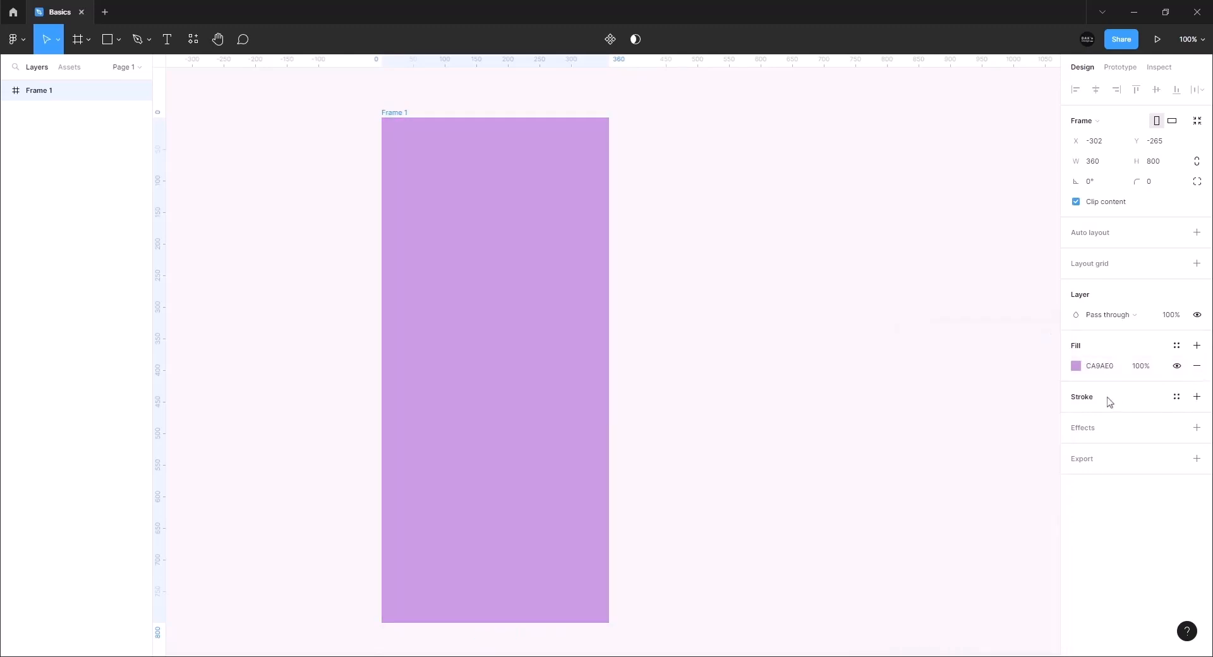
Add a centred stroke to Frame 1, trying weight 20 before settling on 5
click(1197, 398)
click(1149, 438)
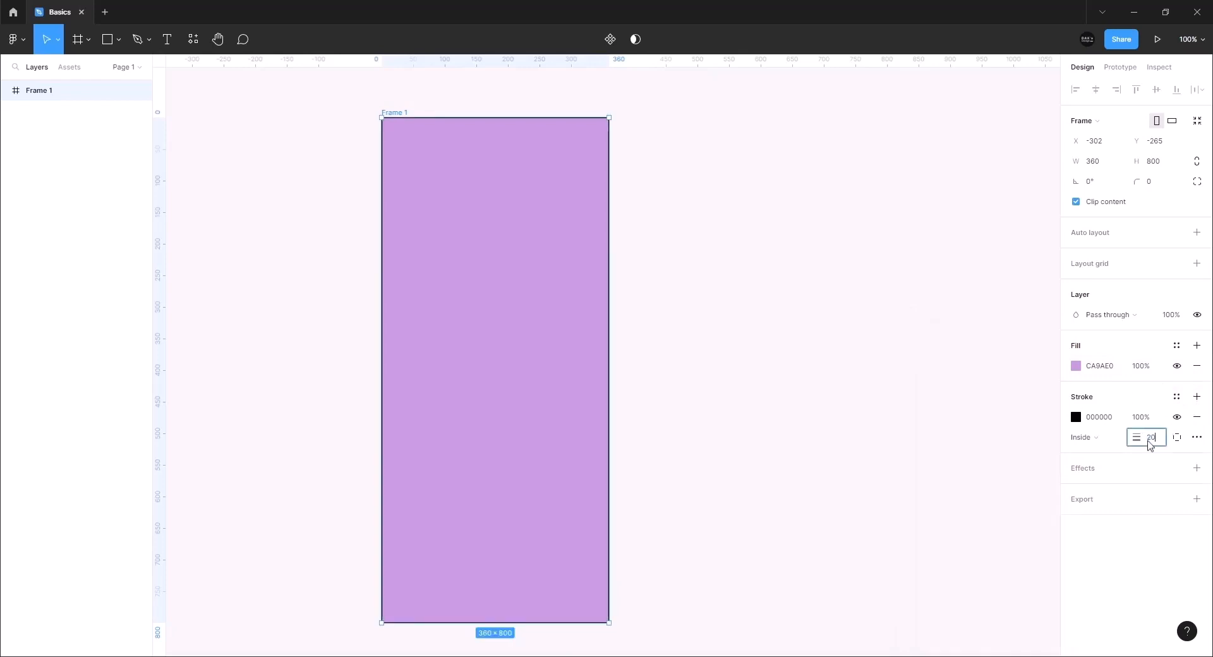
key(Return)
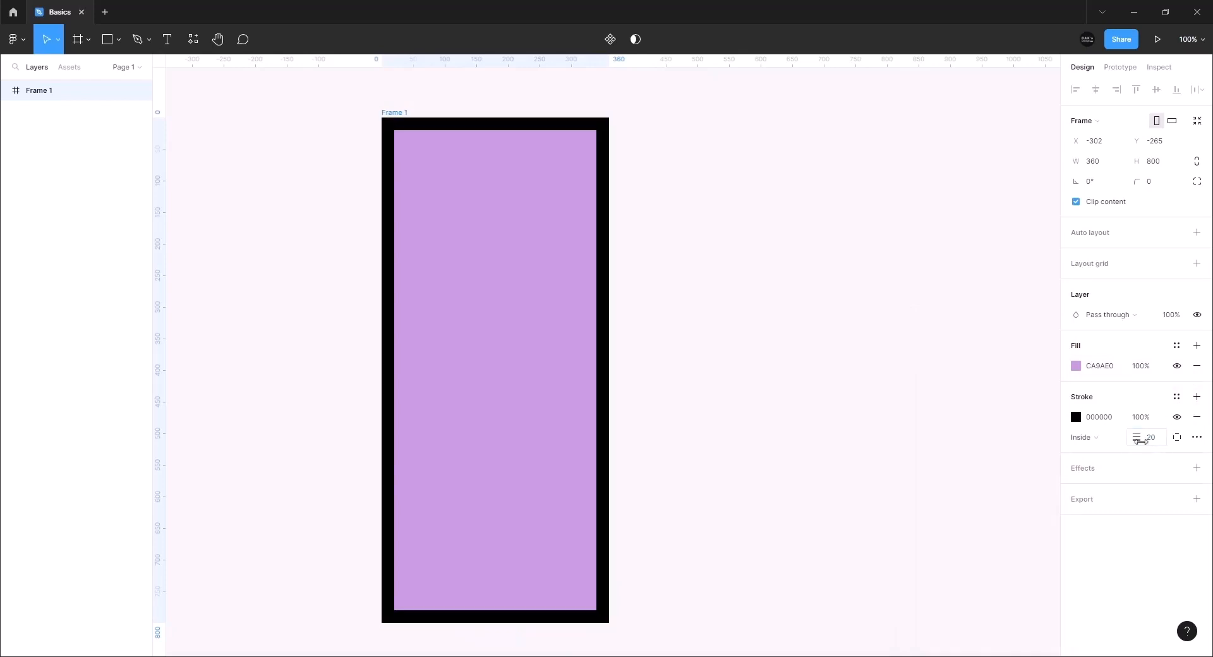
click(1095, 439)
click(1107, 426)
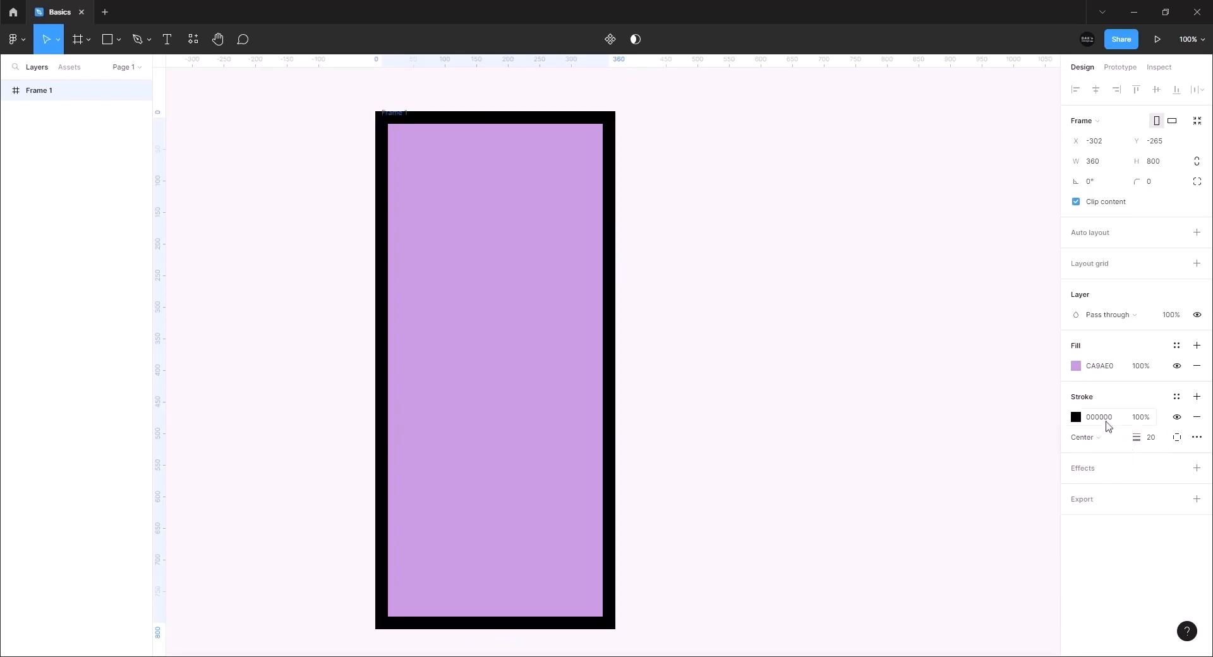
click(1149, 437)
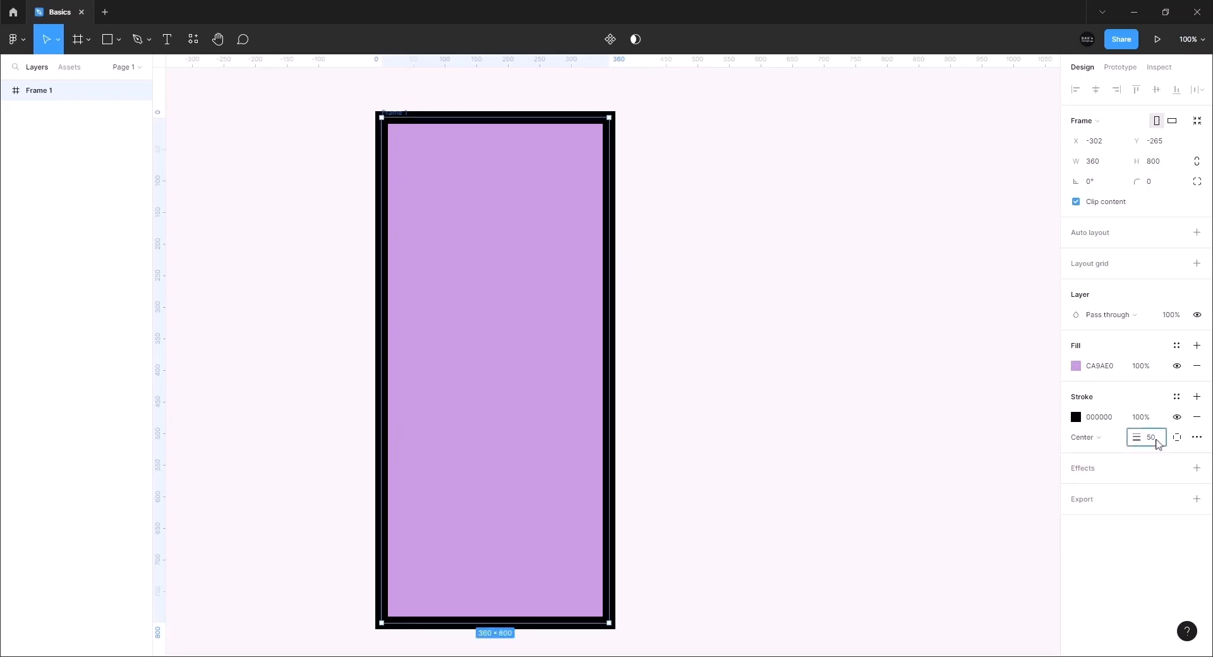
key(Return)
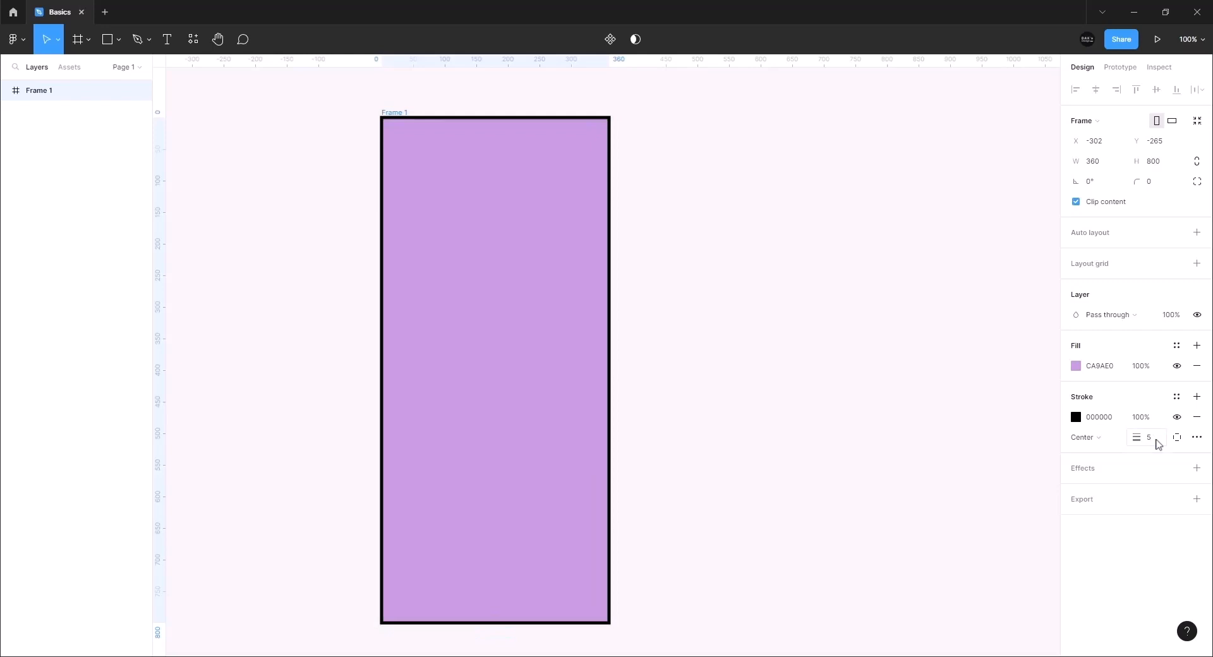
Set the stroke colour to purple 9F25D8
click(1076, 417)
click(1029, 400)
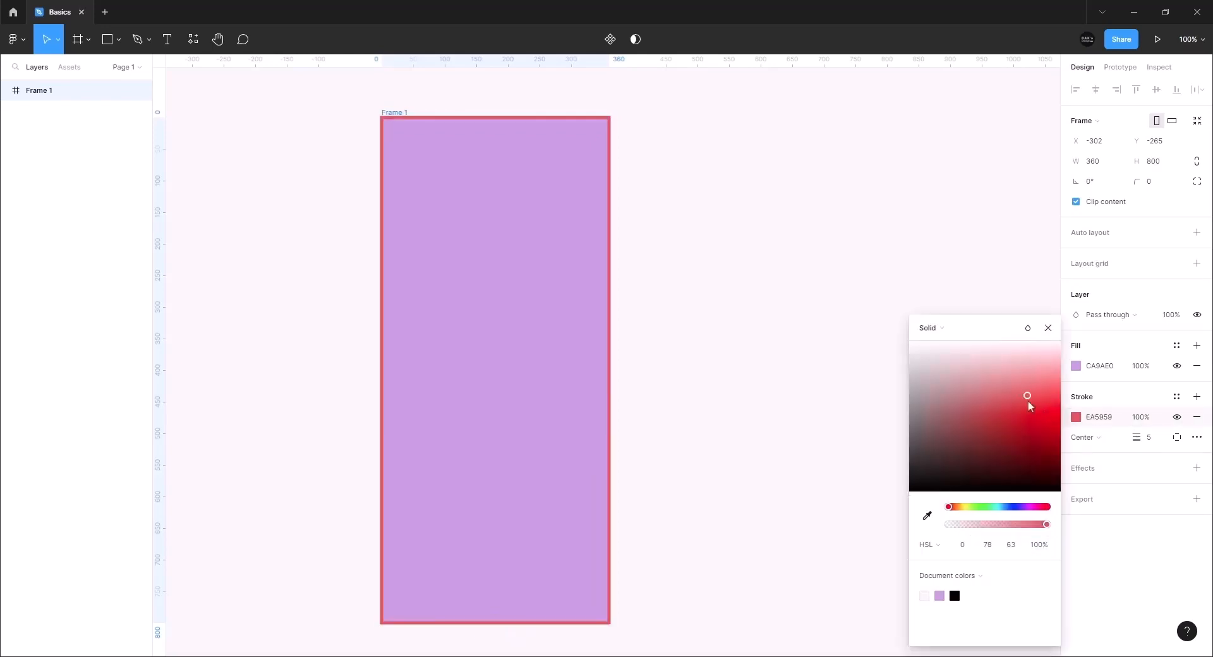
click(1024, 507)
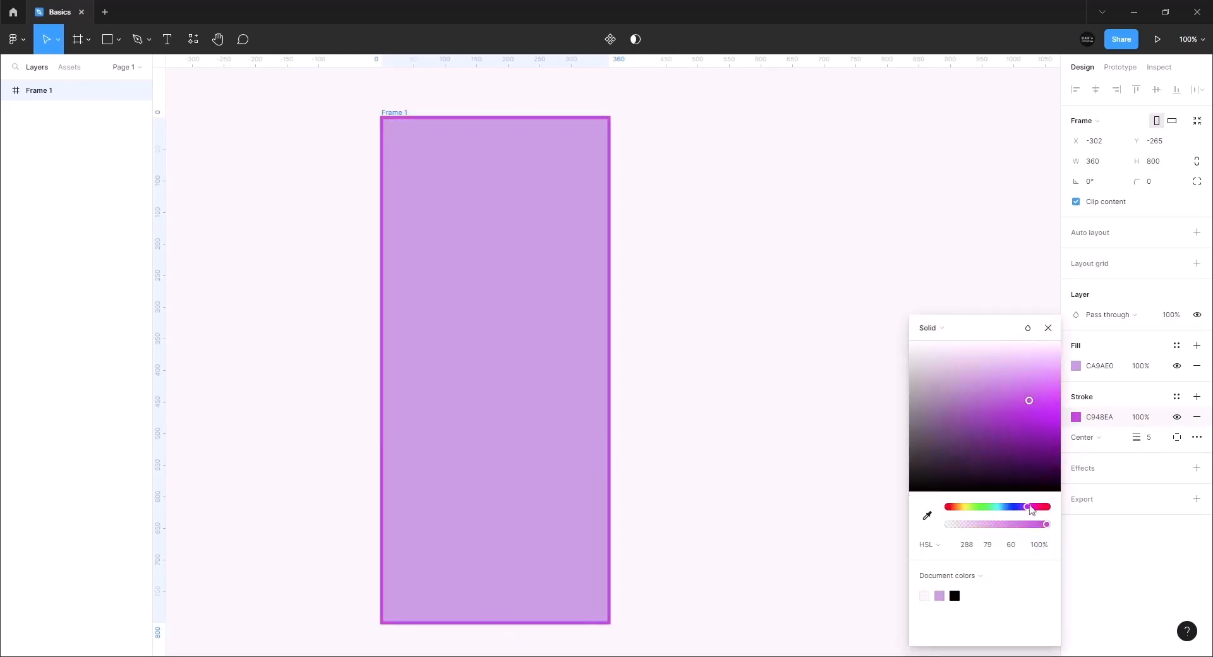
click(1016, 417)
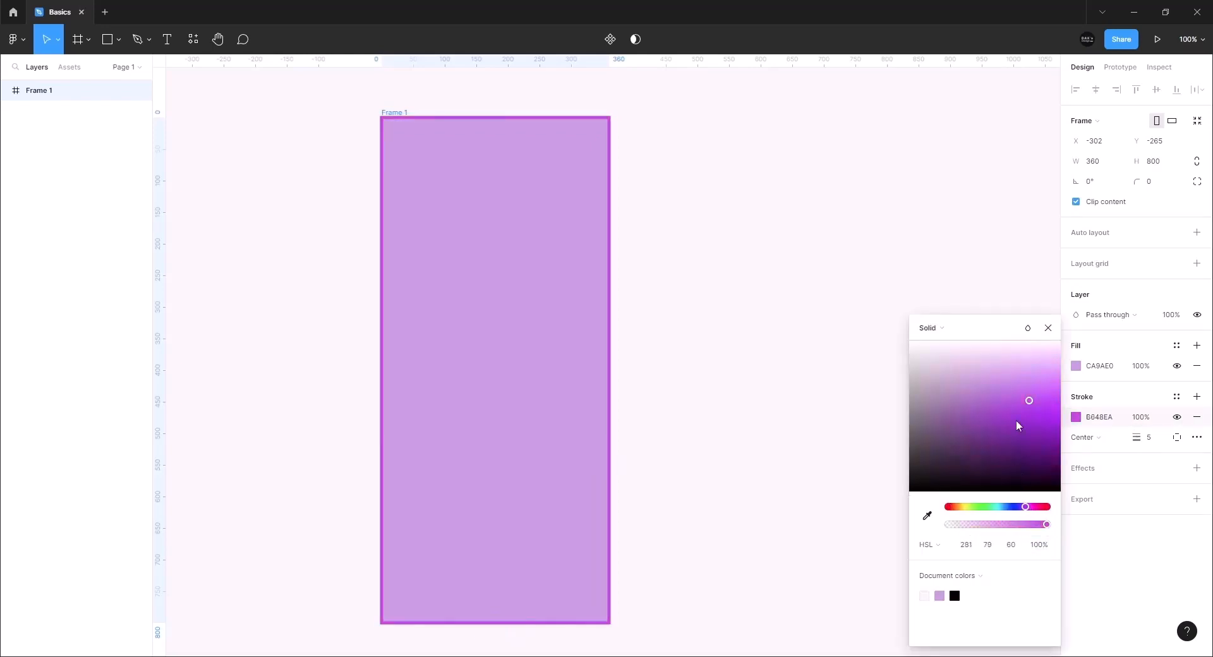
click(1048, 328)
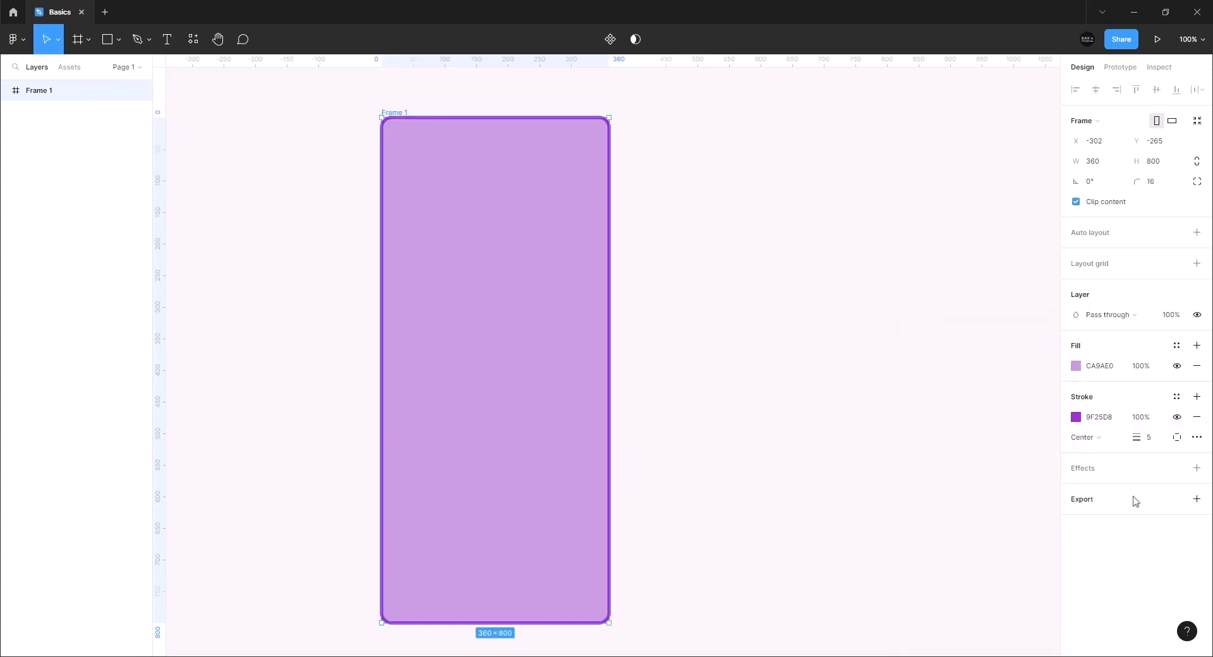
Add an effect to Frame 1, switching its type from Inner shadow to Drop shadow
click(1095, 473)
click(1128, 485)
click(1129, 474)
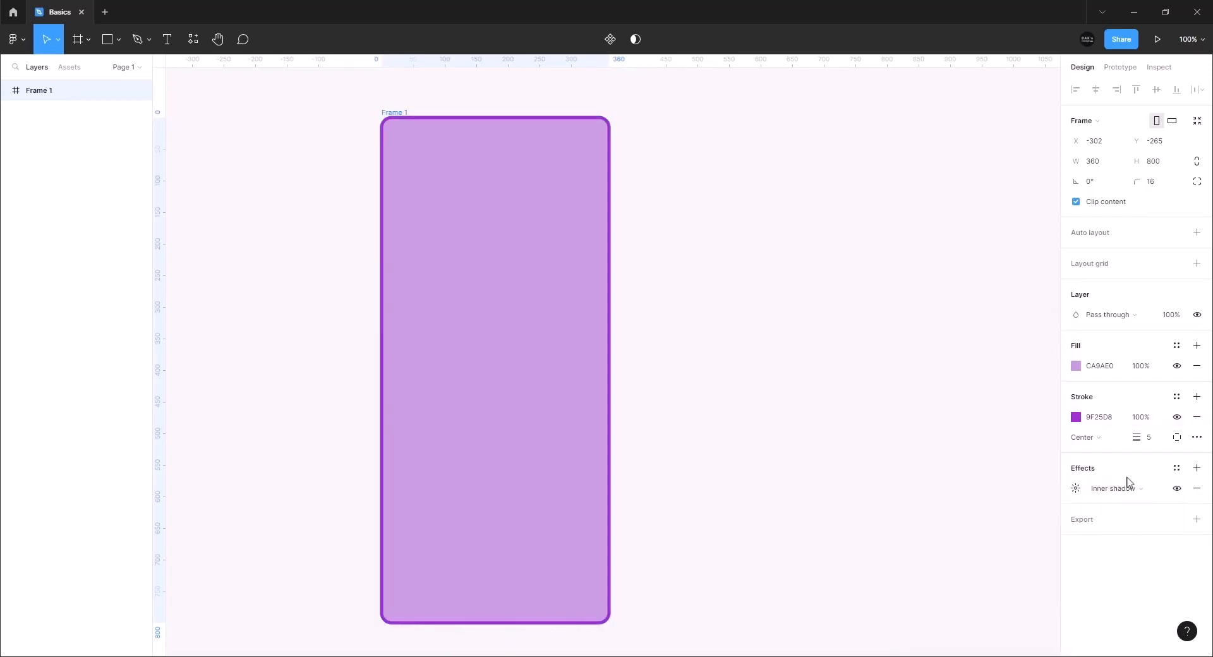
click(1129, 485)
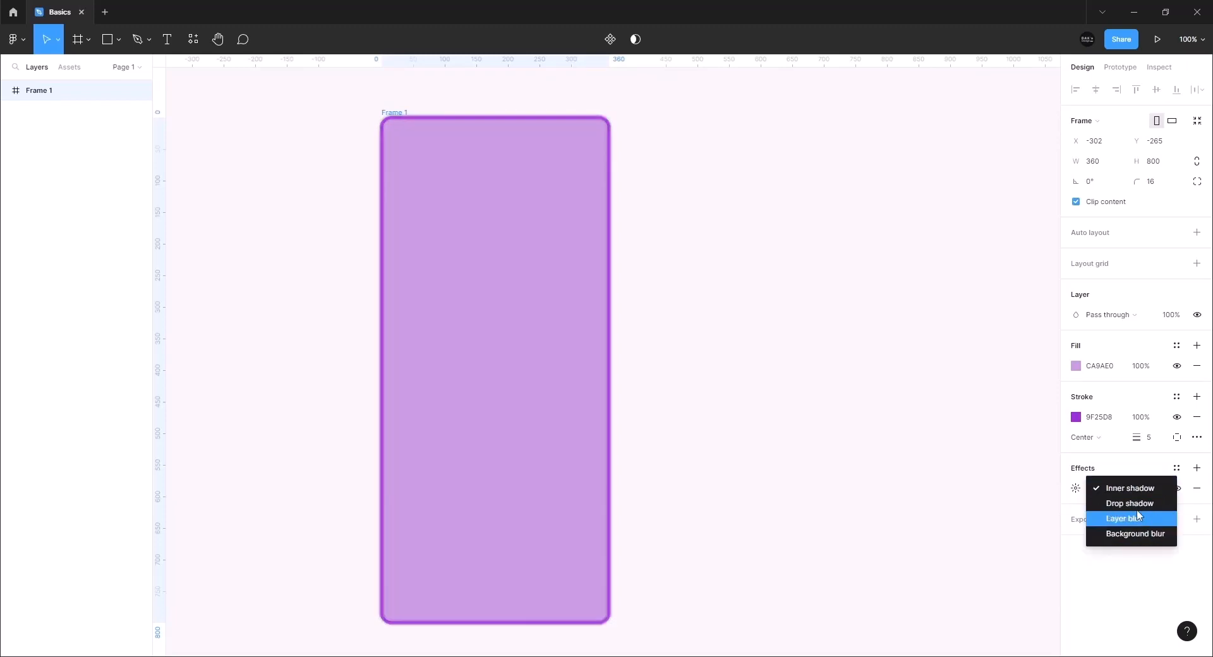
click(1137, 504)
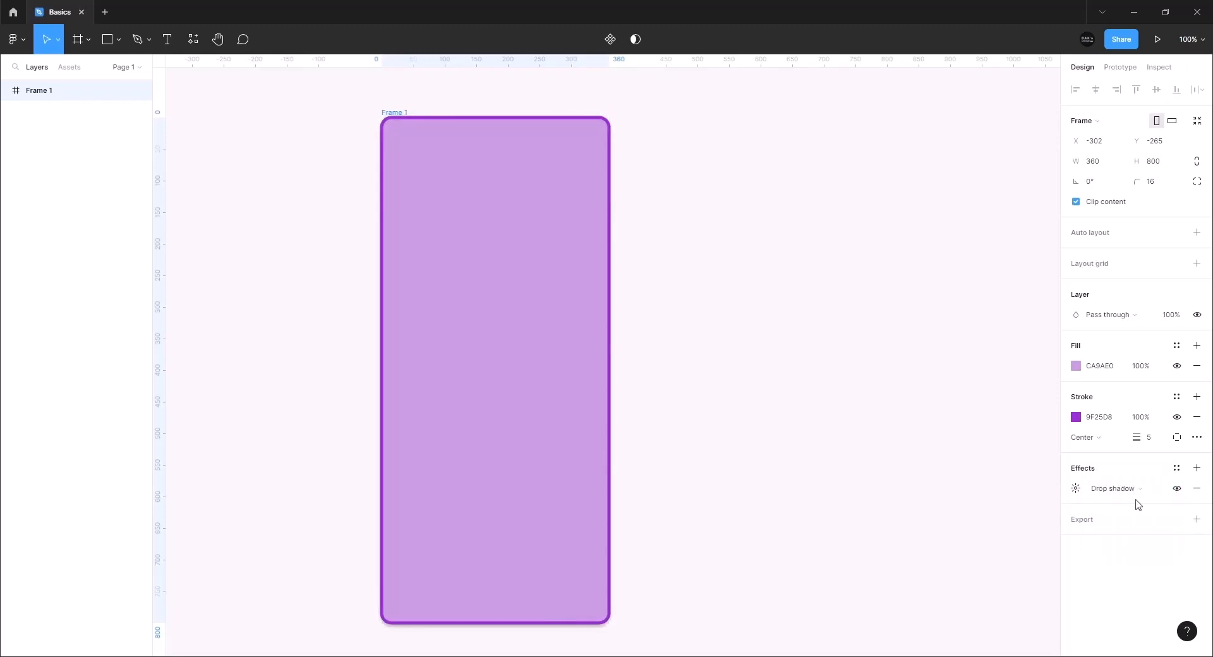
Set the drop shadow to X 5, spread 3, 16% opacity and colour 333333
click(1076, 489)
drag(925, 524, 1072, 520)
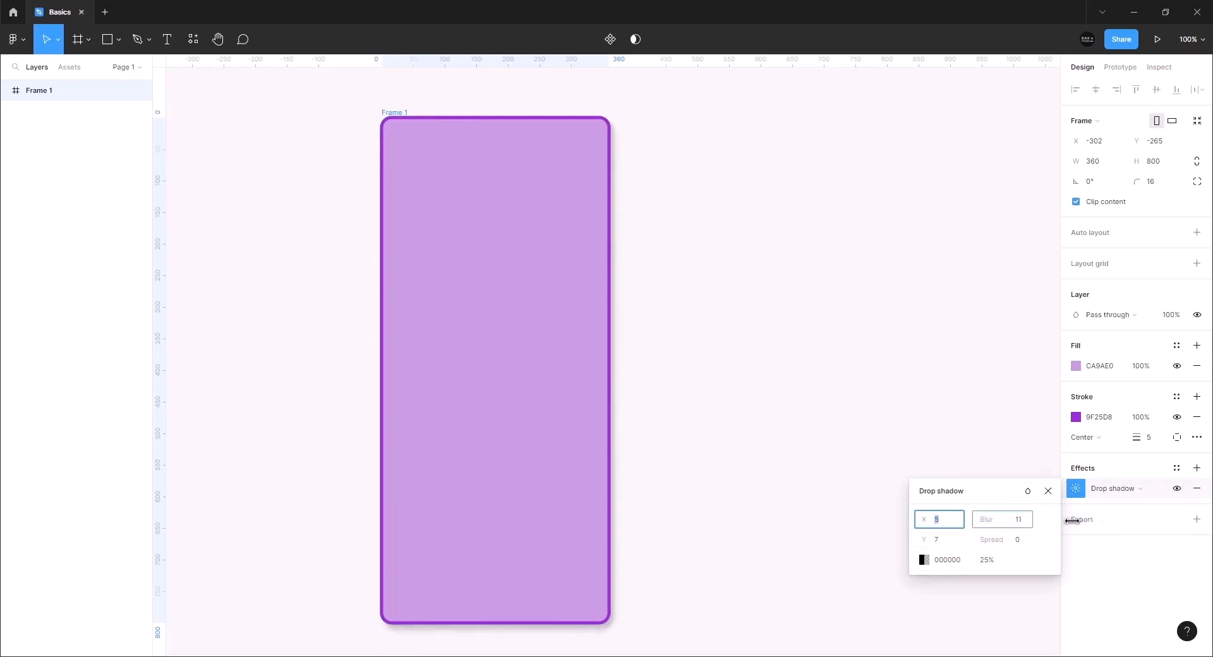
drag(987, 544, 988, 542)
click(986, 560)
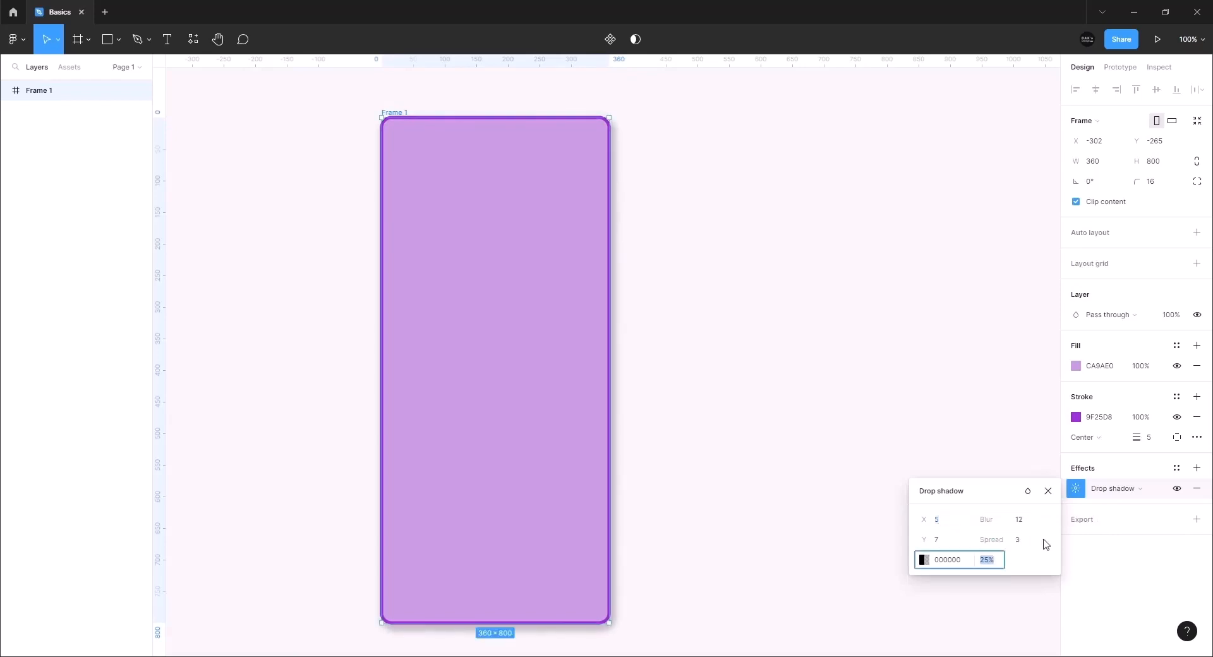
key(Return)
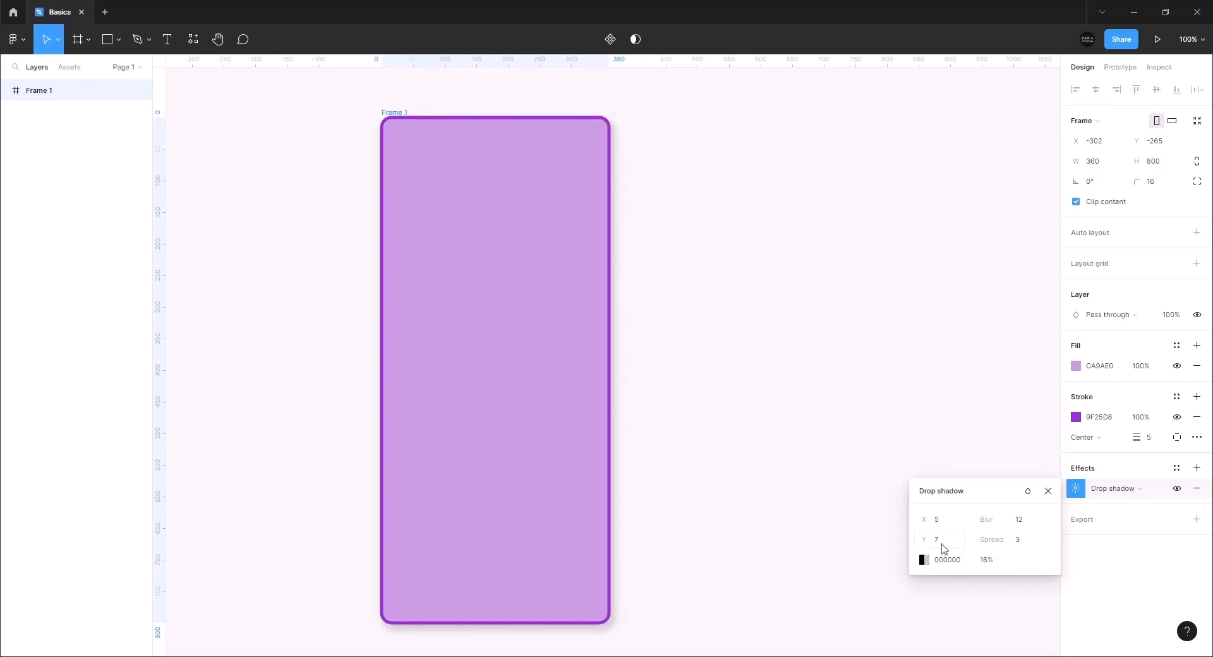
click(924, 560)
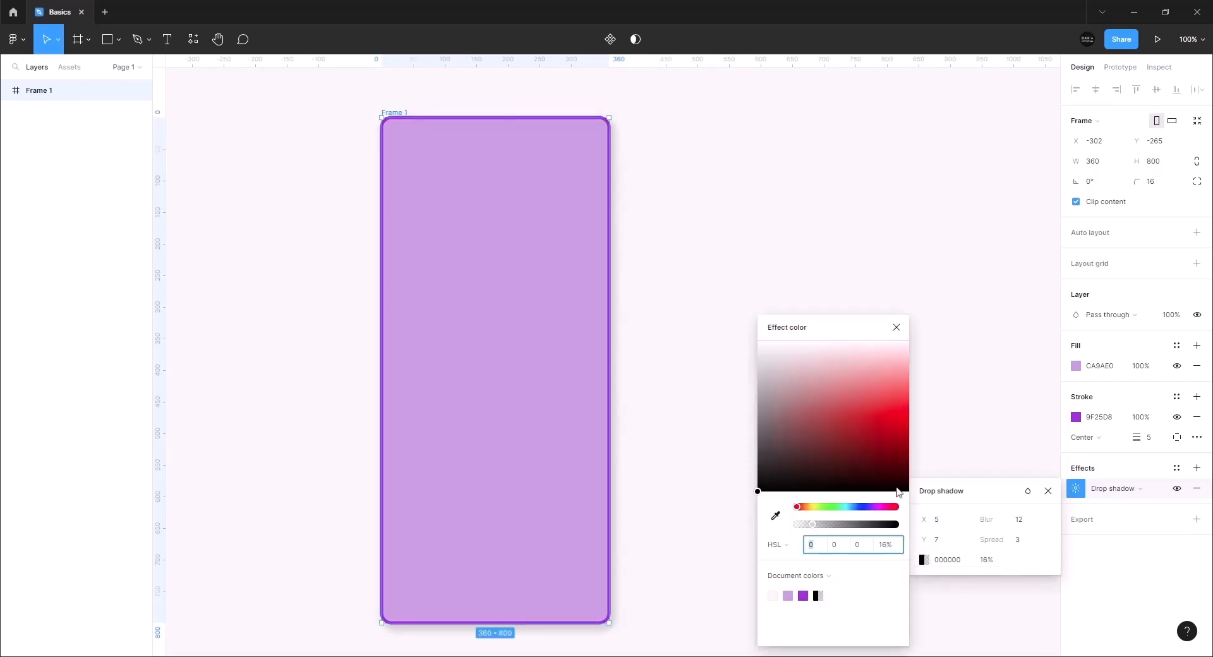
drag(760, 464, 740, 459)
click(896, 327)
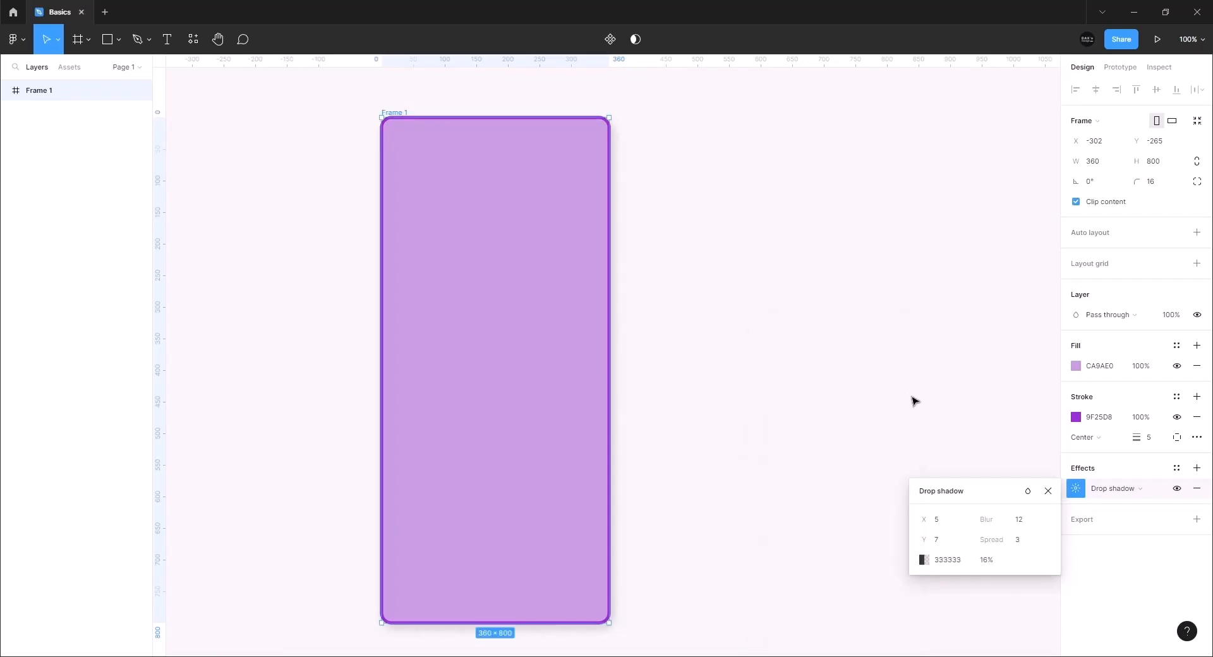
click(916, 400)
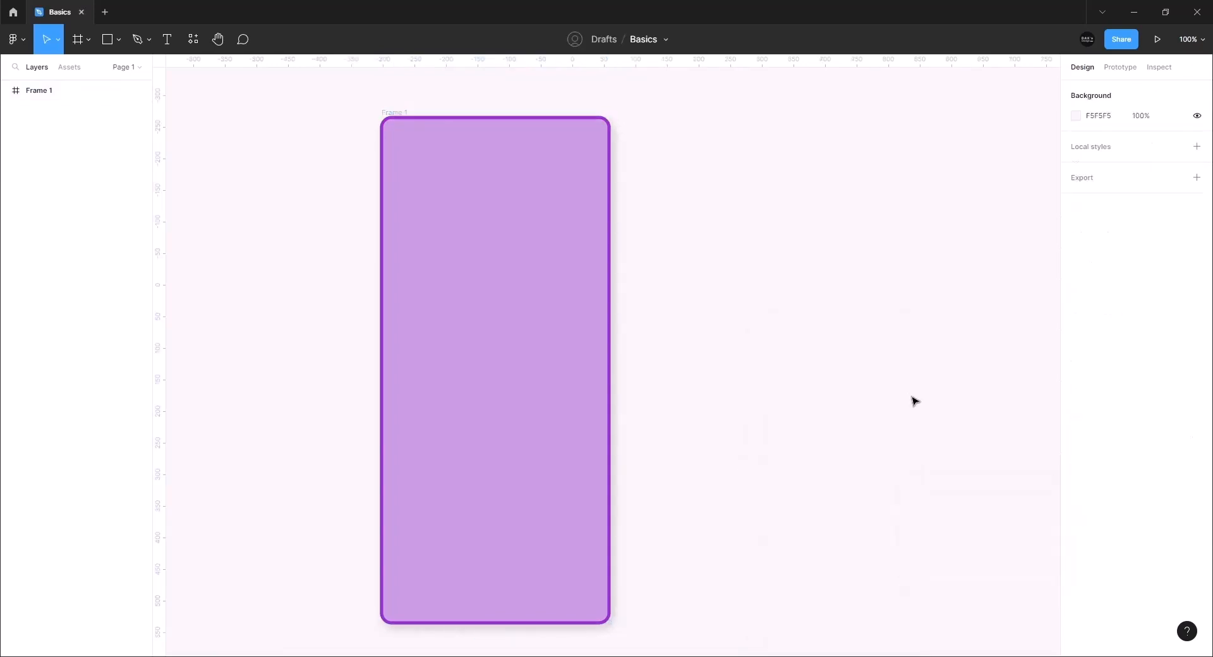
Select Frame 1 and add an export setting at 1x scale in PNG format
click(571, 459)
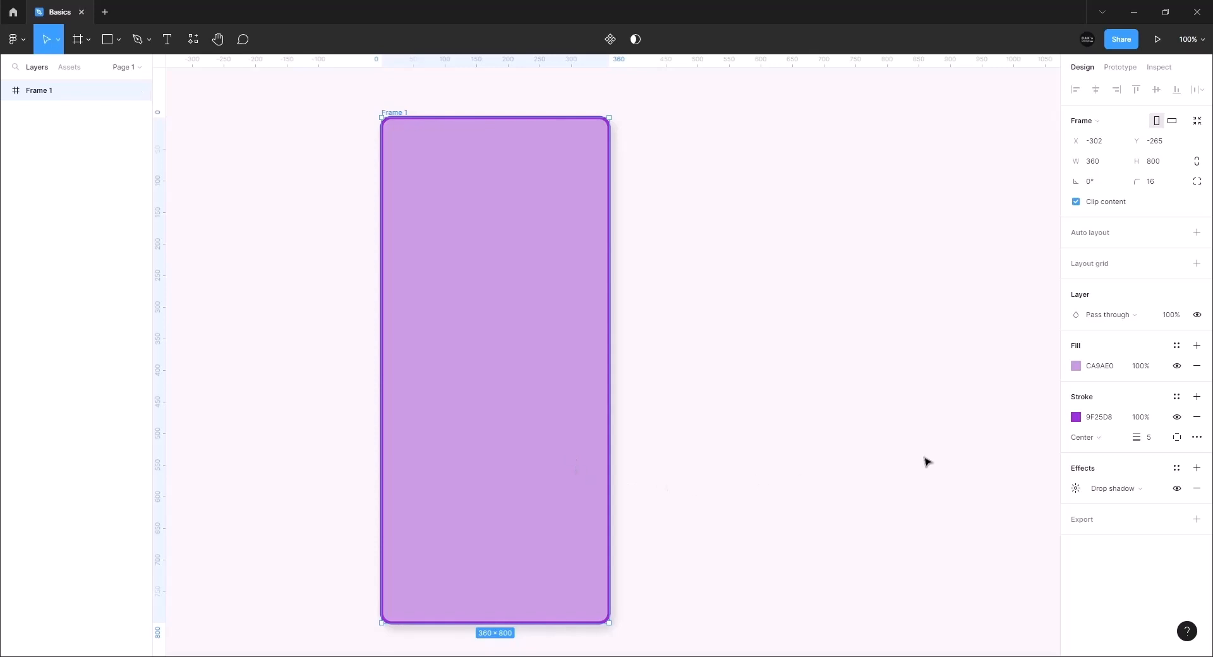
click(1107, 529)
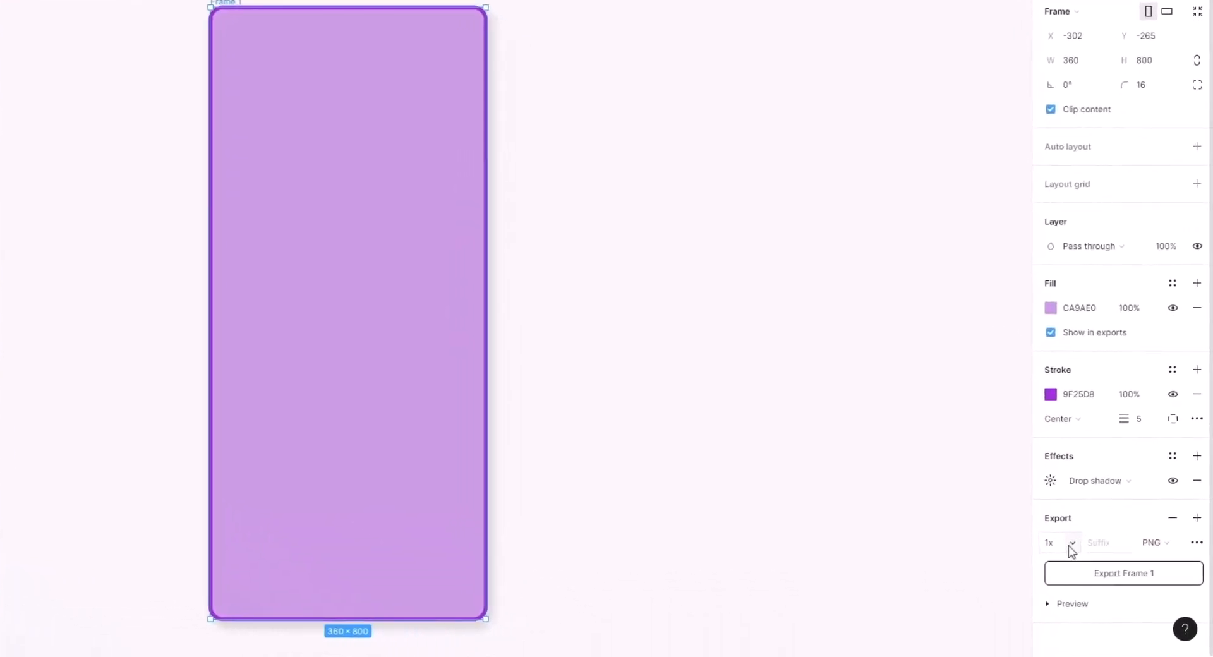
click(1153, 543)
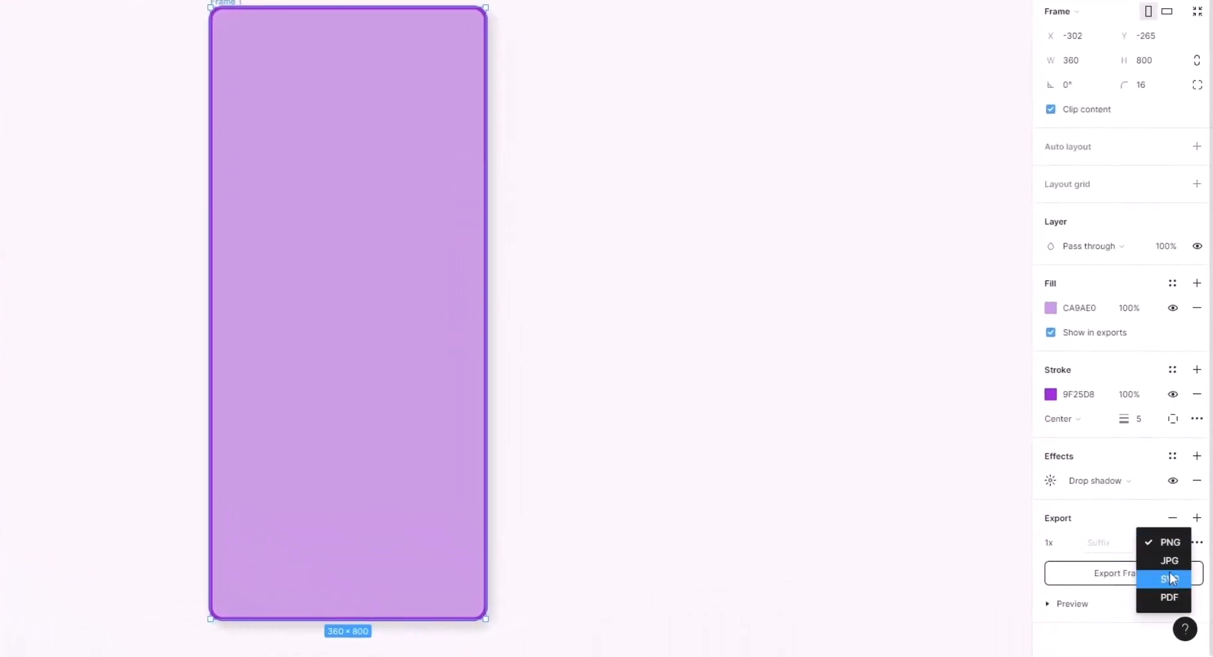
click(1167, 542)
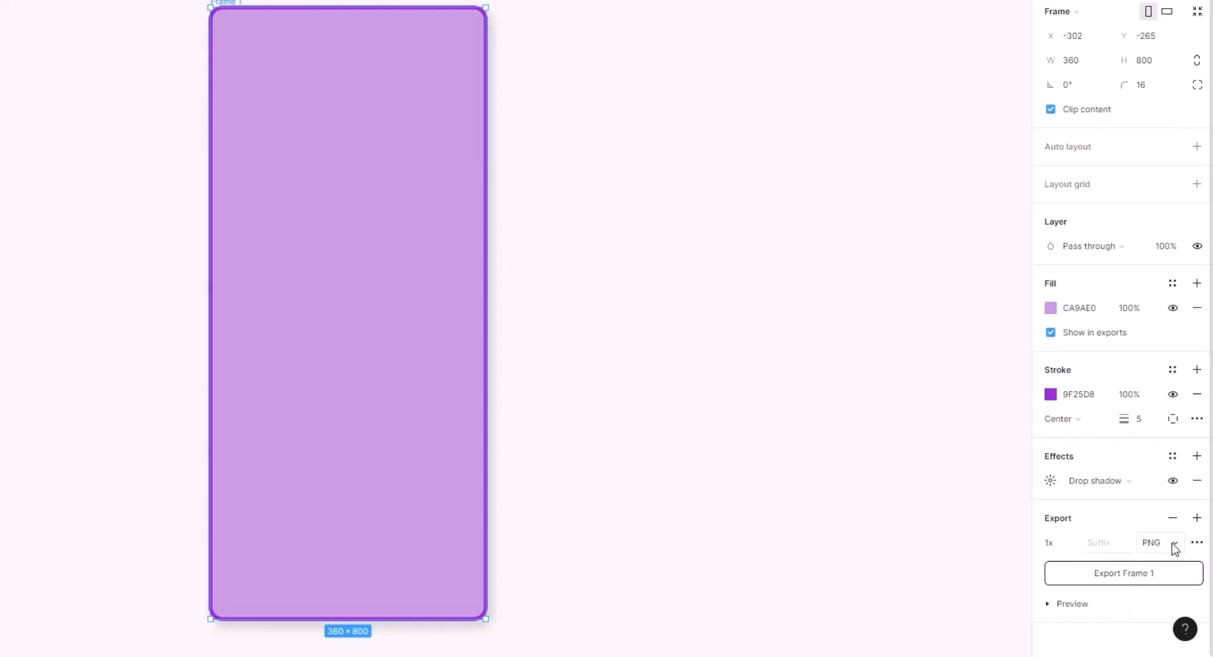
drag(725, 220, 460, 270)
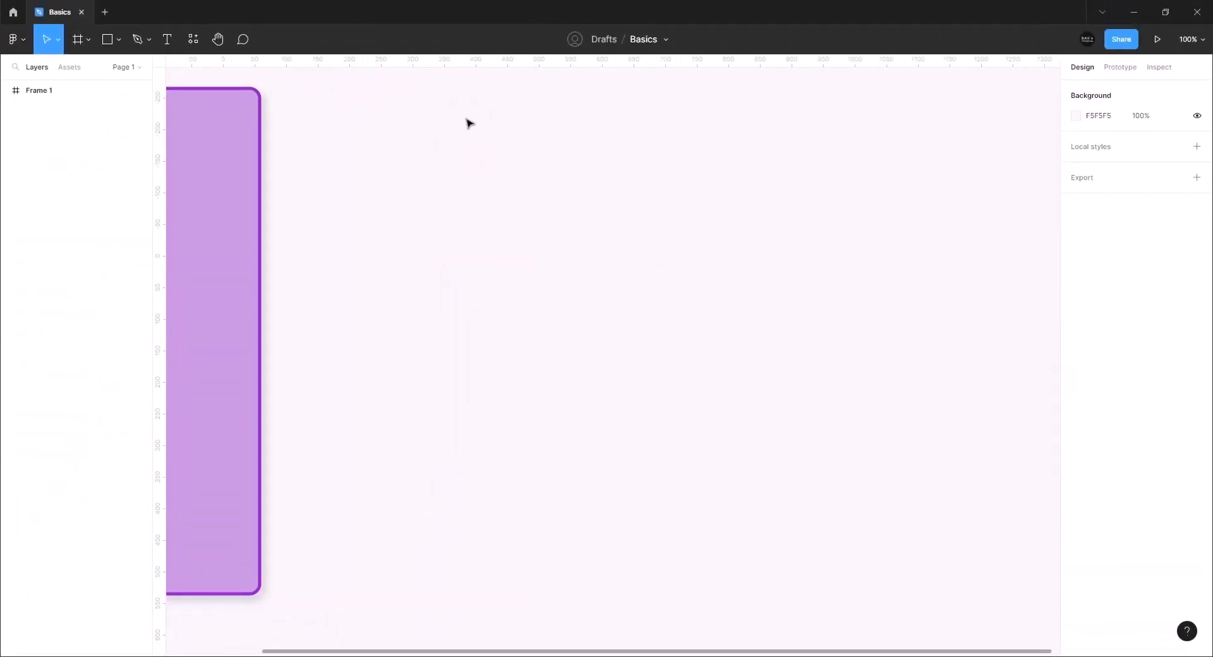
Draw a 360×200 rectangle on the canvas
click(118, 41)
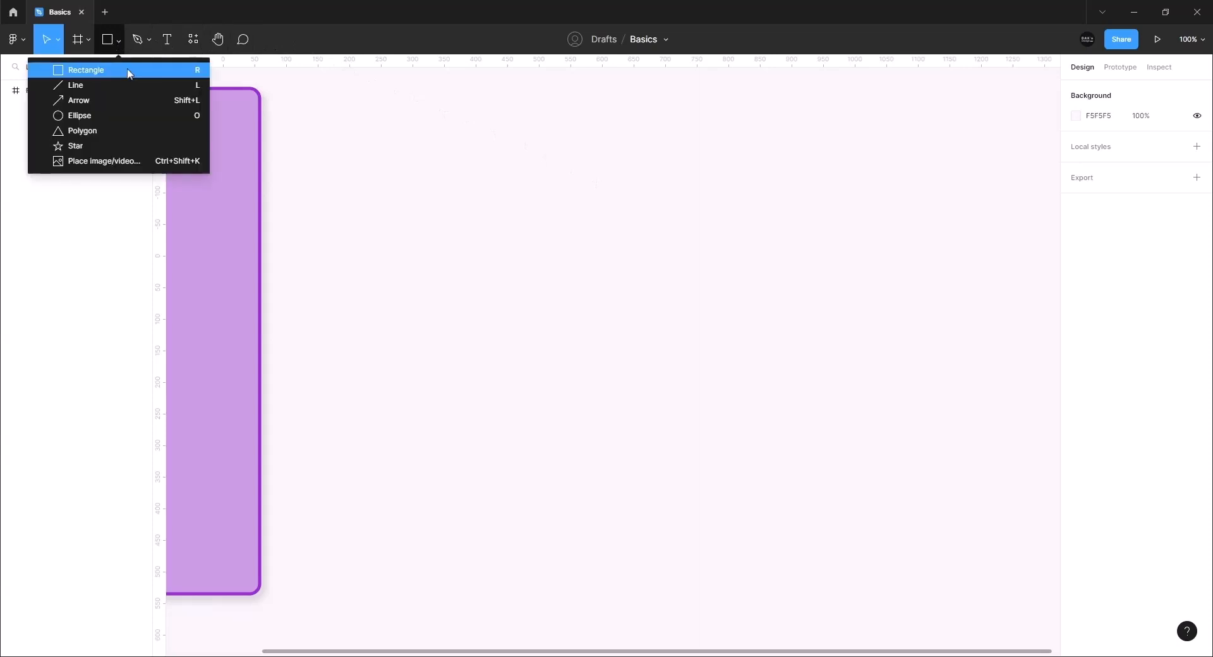
click(103, 75)
scroll(103, 79, right, 3)
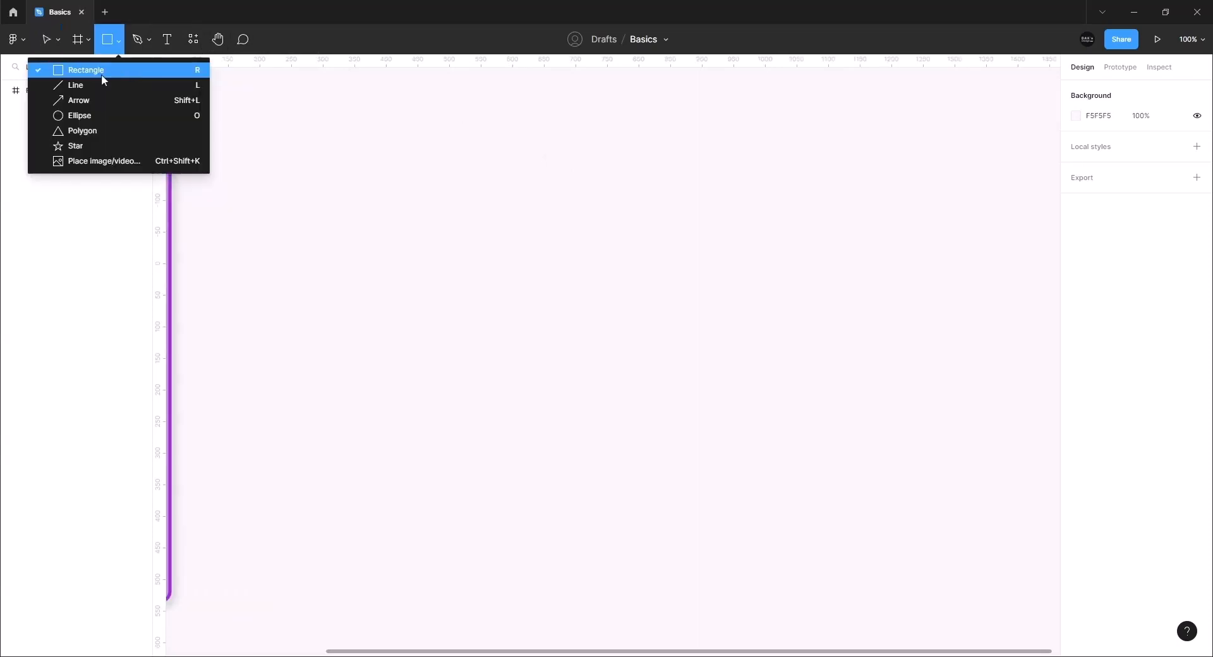
click(101, 74)
drag(508, 243, 735, 370)
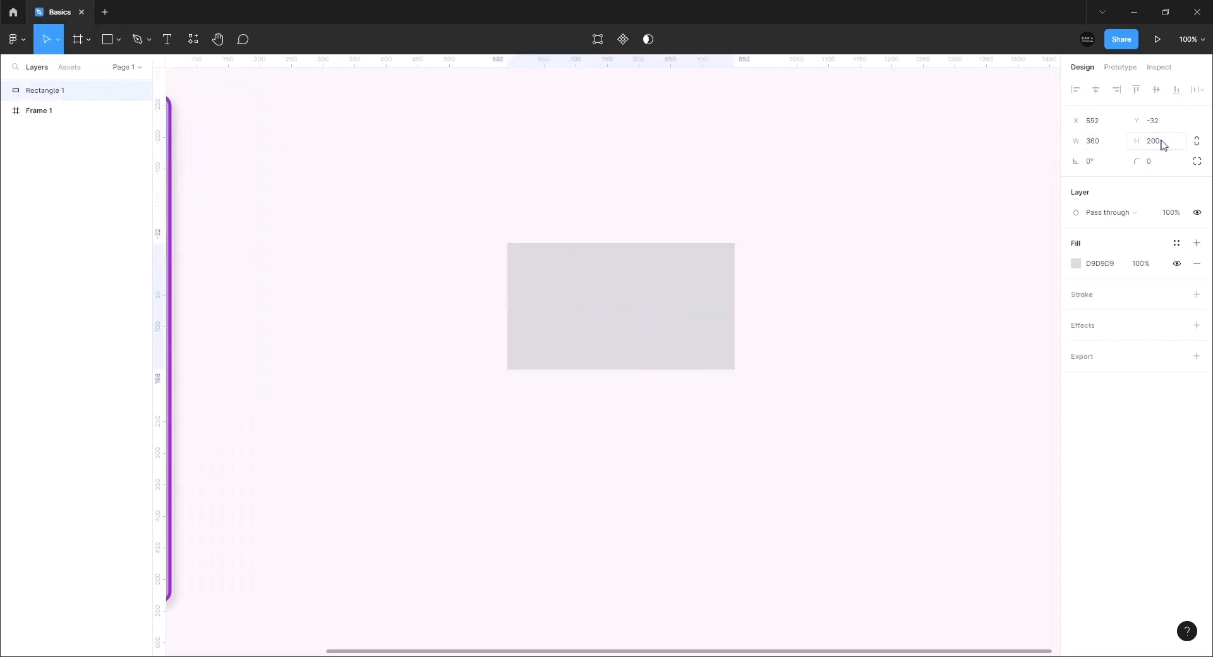
Give the rectangle fill E88484, a 5 px 8A4646 border and corner radius 16
click(1076, 264)
click(1197, 294)
click(1156, 162)
text(16)
click(1076, 315)
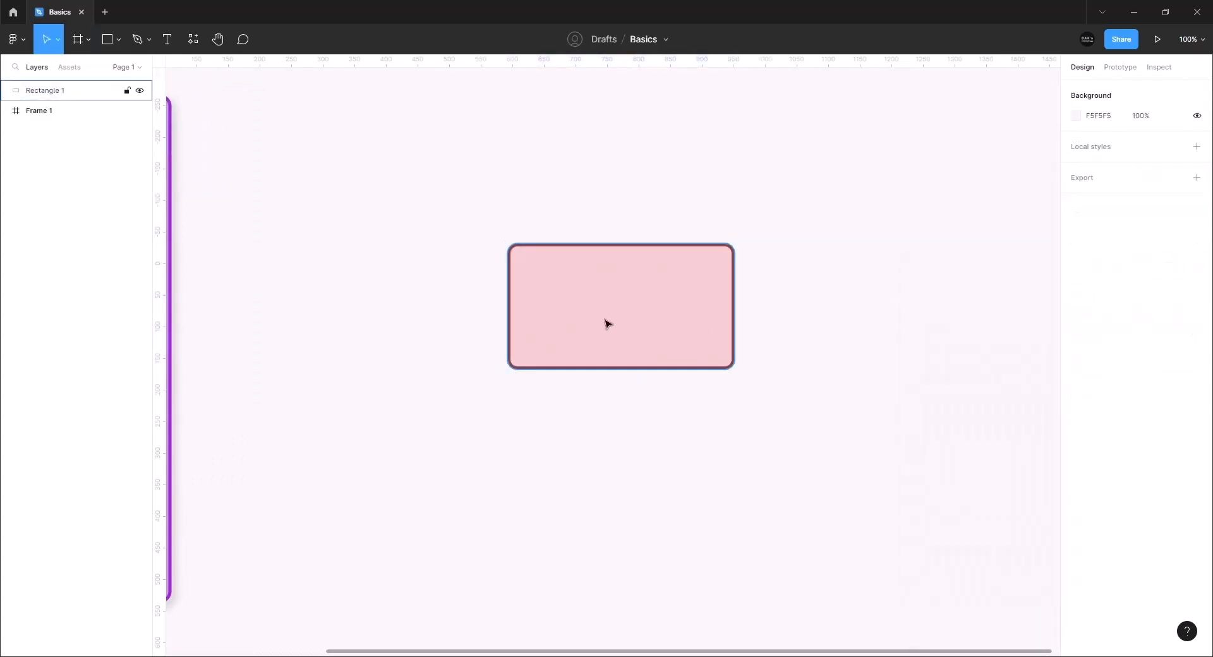
click(606, 322)
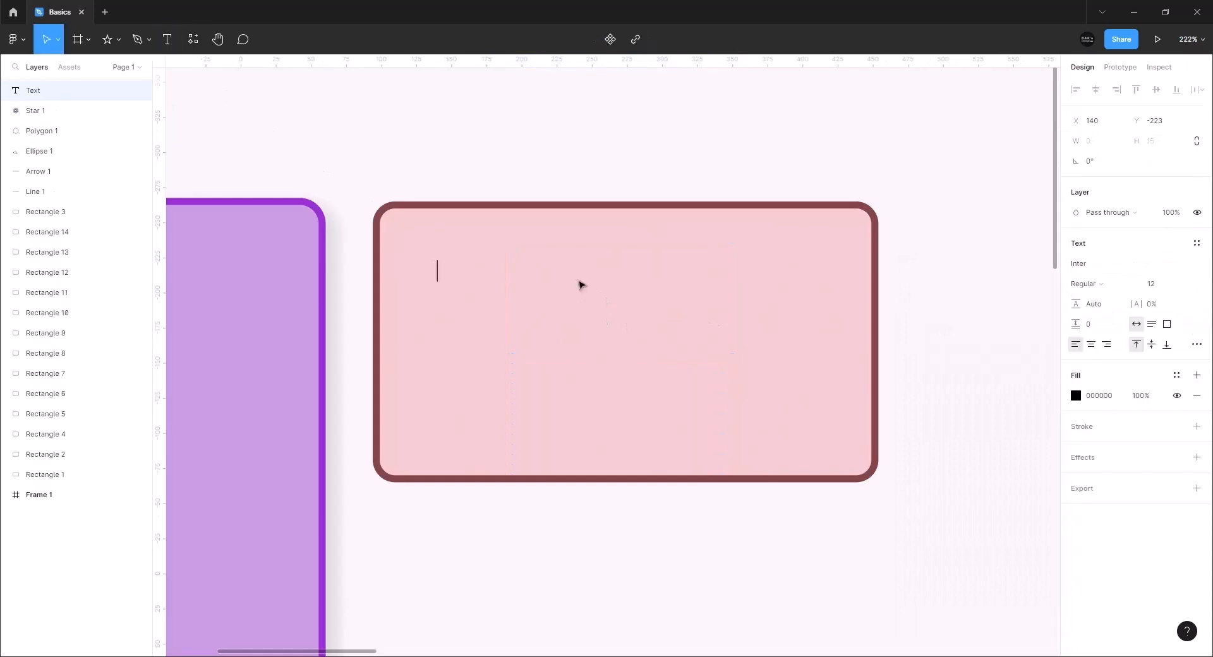
Type 'Welcome to', 'Dak's Design' and 'YouTube Channel' on three lines at the card's top-left
text(Welcome to)
key(Return)
text(Dak's Desi)
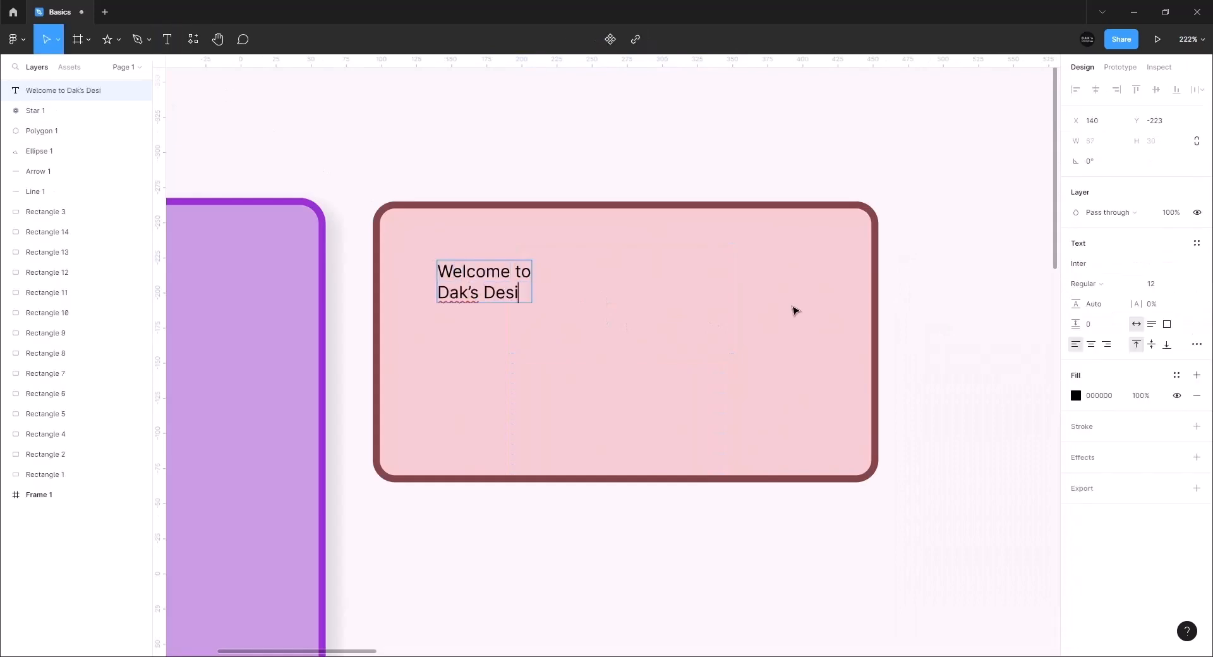
text(gn)
key(Return)
text(YouTube Channel)
key(Escape)
drag(497, 288, 409, 253)
Set the line sizes to 14, 18 and 10 with paragraph spacing 8
double_click(502, 253)
click(1159, 284)
text(14)
key(Return)
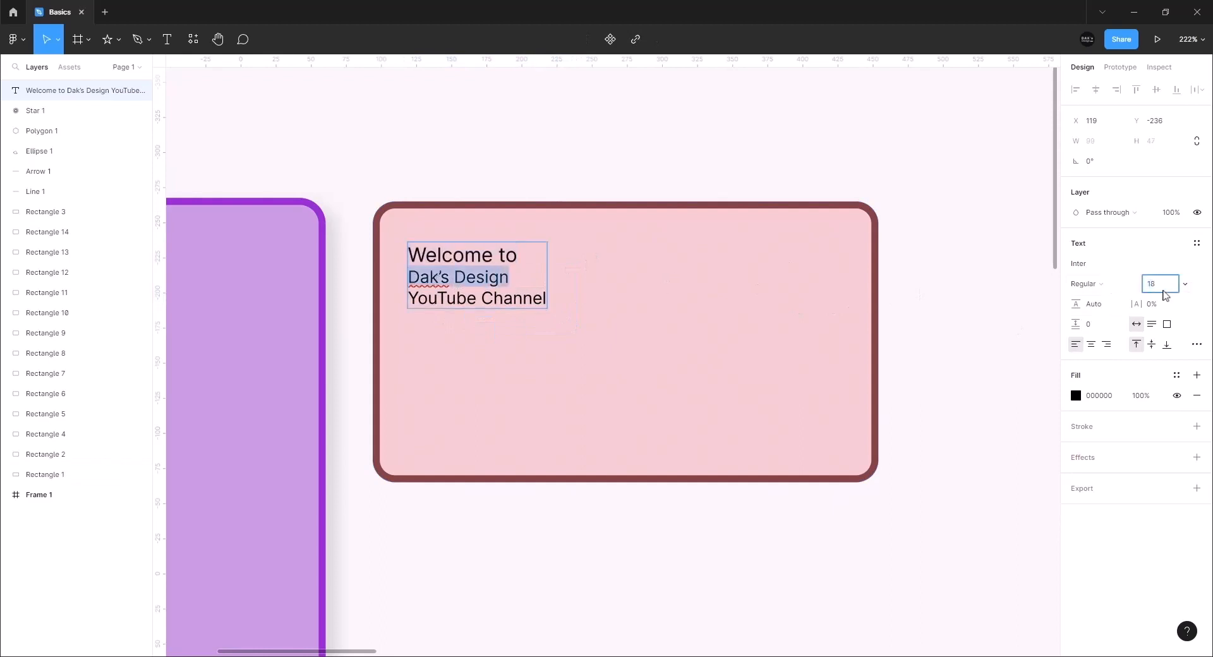
key(Return)
text(10)
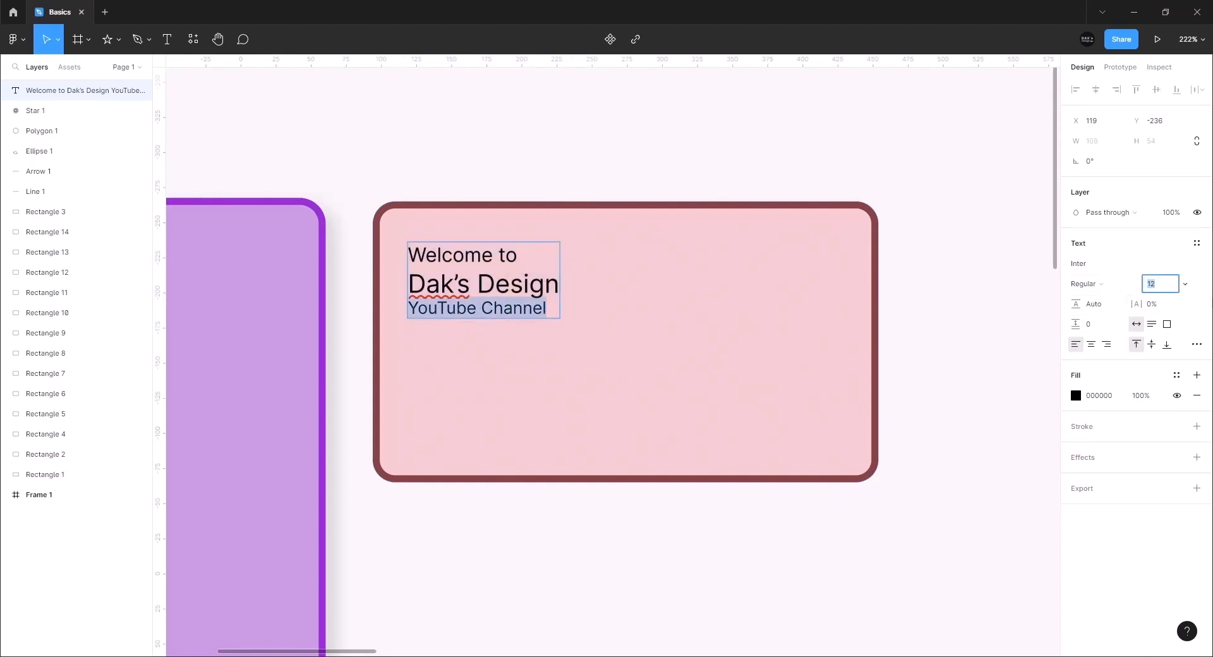
key(Return)
key(Escape)
click(1088, 324)
text(8)
key(Return)
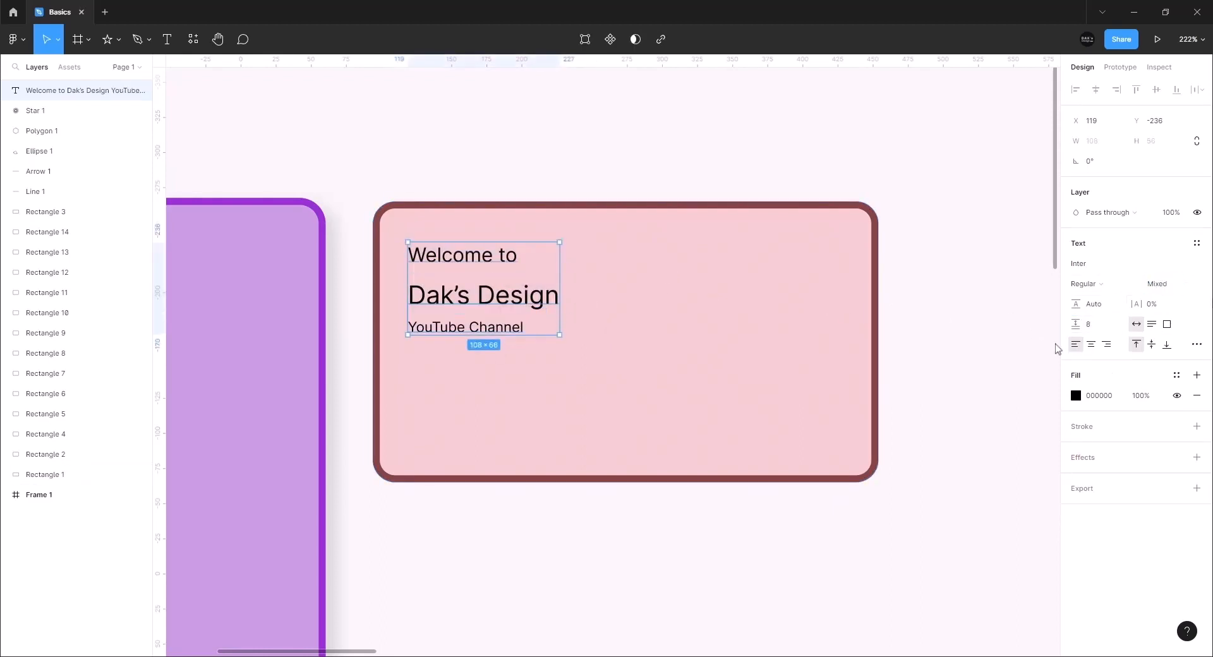
Make 'Dak's Design' Semi Bold and 'Welcome to' Medium weight
double_click(484, 295)
drag(409, 295, 558, 295)
click(1087, 283)
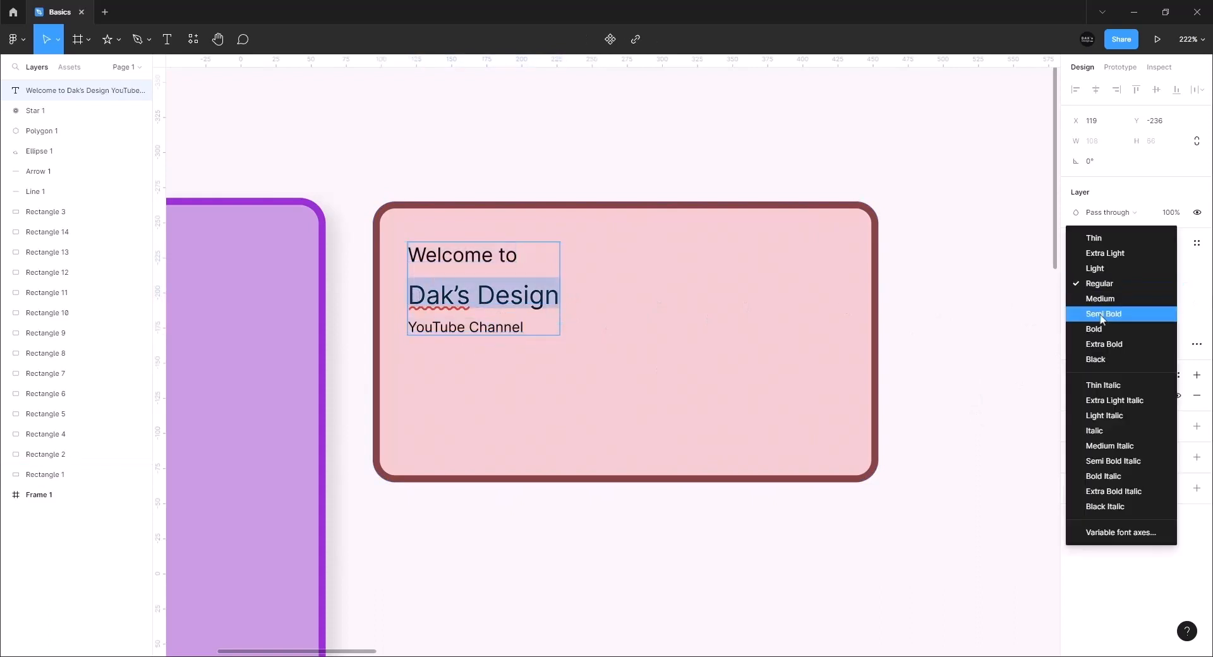
click(1094, 330)
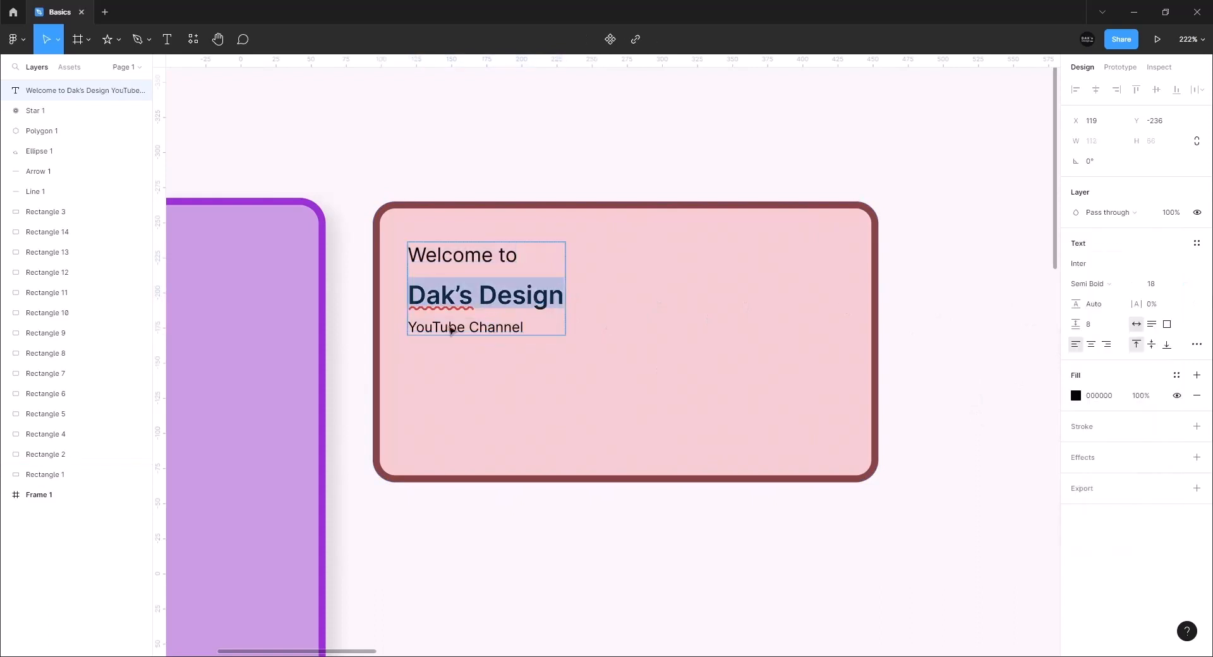
drag(408, 326, 523, 327)
click(1087, 284)
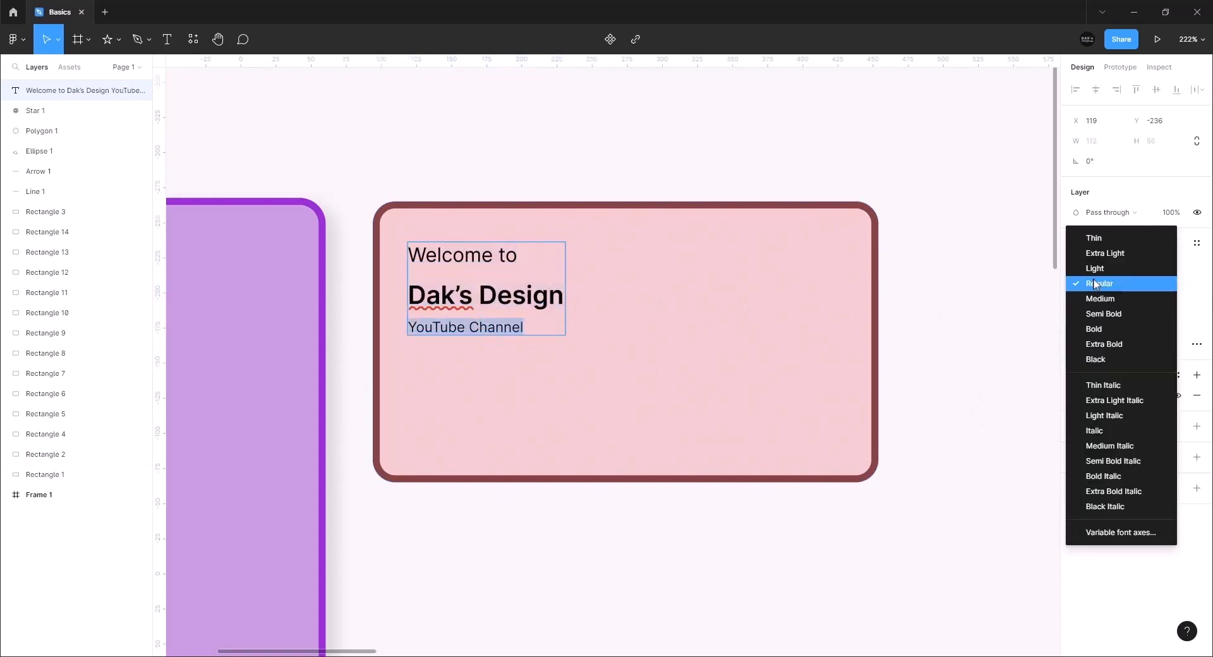
click(1095, 284)
triple_click(442, 256)
click(1091, 285)
click(1098, 299)
click(650, 373)
click(985, 345)
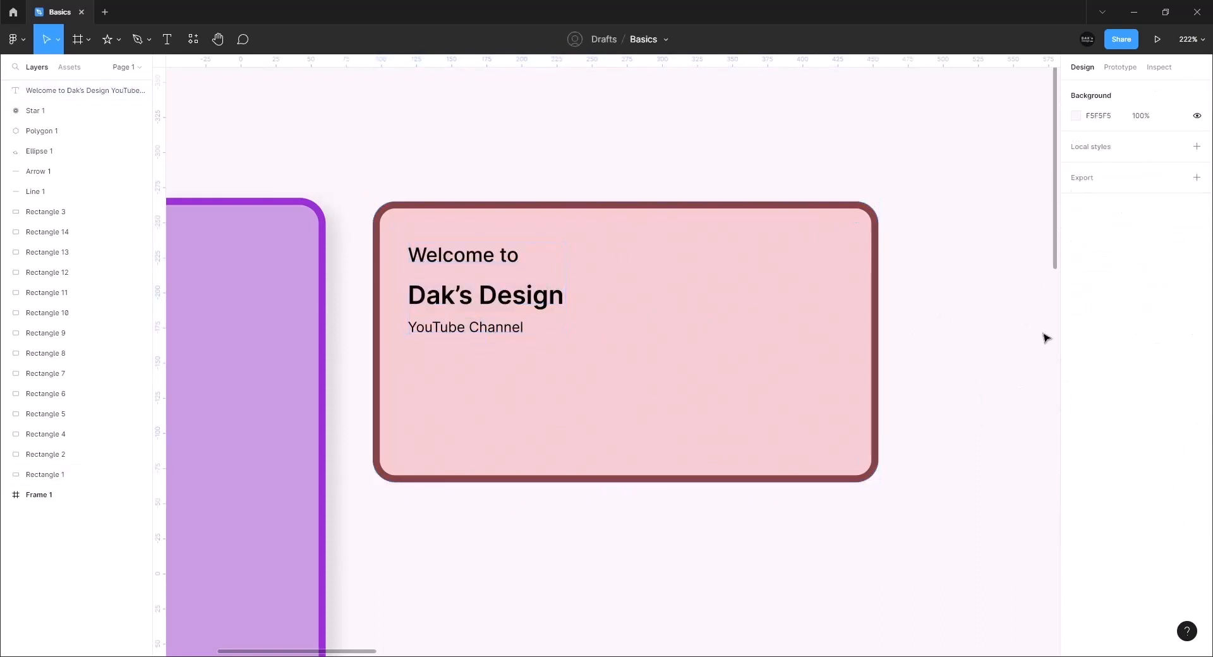
Color the 'Dak's Design' line dark red 713939 using the eyedropper on the border
double_click(422, 300)
triple_click(422, 300)
click(1076, 396)
click(926, 514)
click(876, 442)
Color the remaining text lines B36969, sampled from the card with the eyedropper
drag(525, 257, 408, 255)
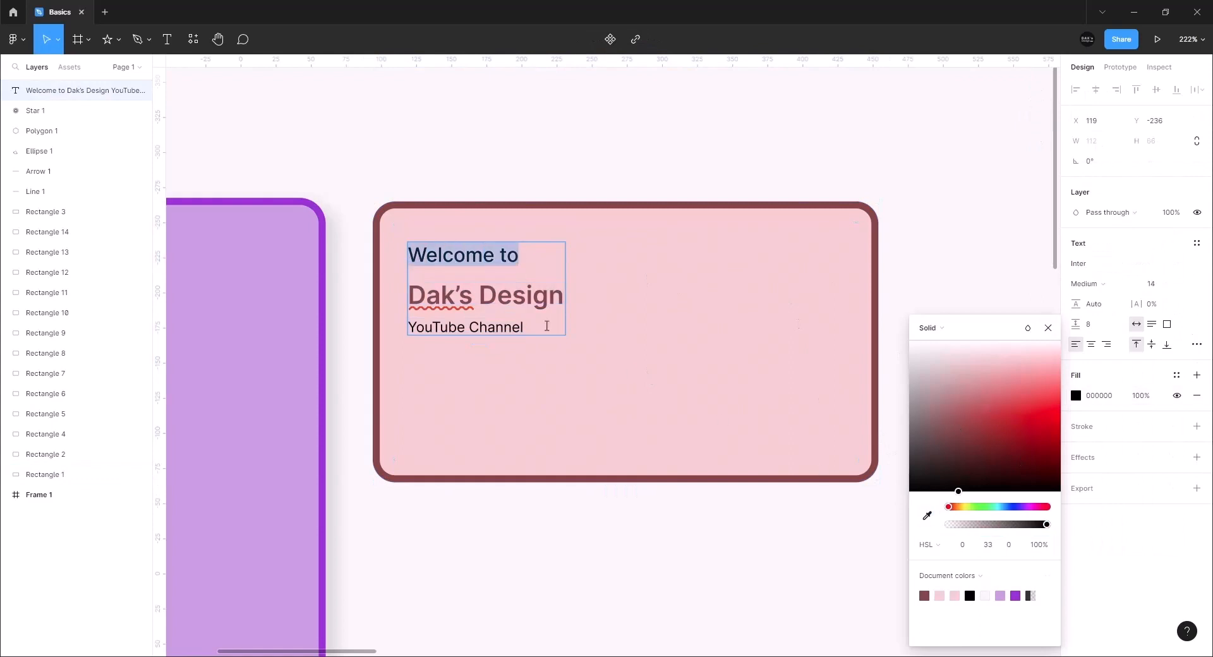
drag(544, 327, 408, 255)
click(1076, 498)
drag(984, 410, 956, 492)
click(1007, 271)
double_click(527, 328)
drag(528, 328, 408, 255)
click(1076, 395)
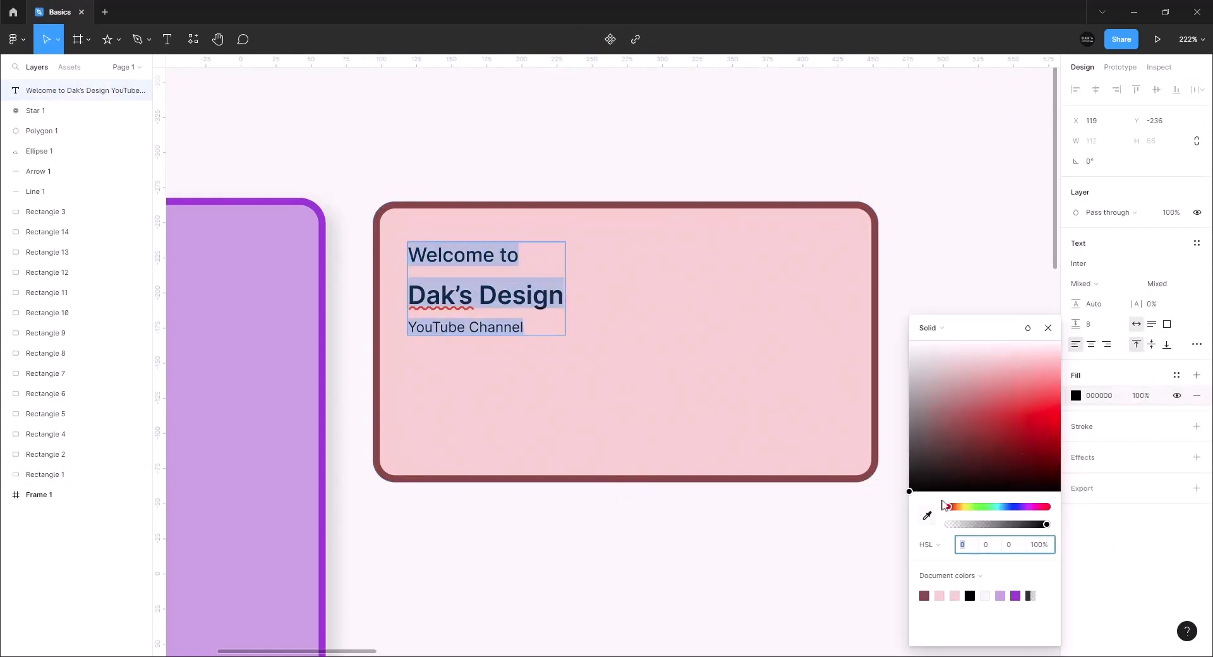
click(927, 516)
click(876, 367)
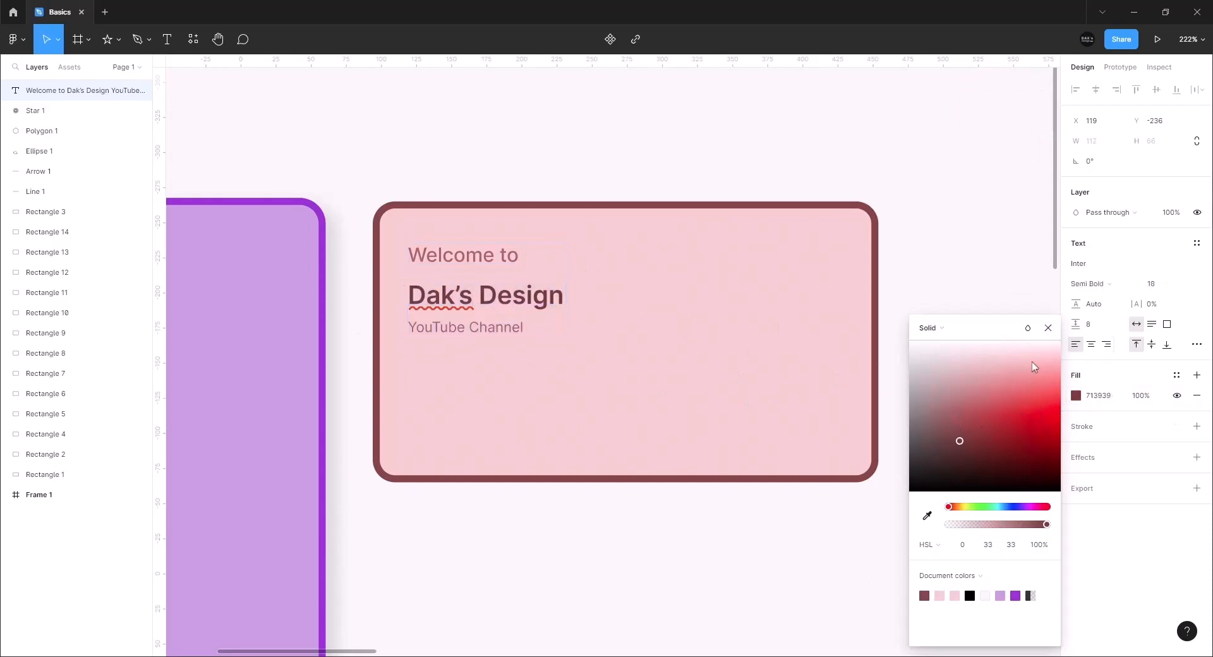
click(1015, 358)
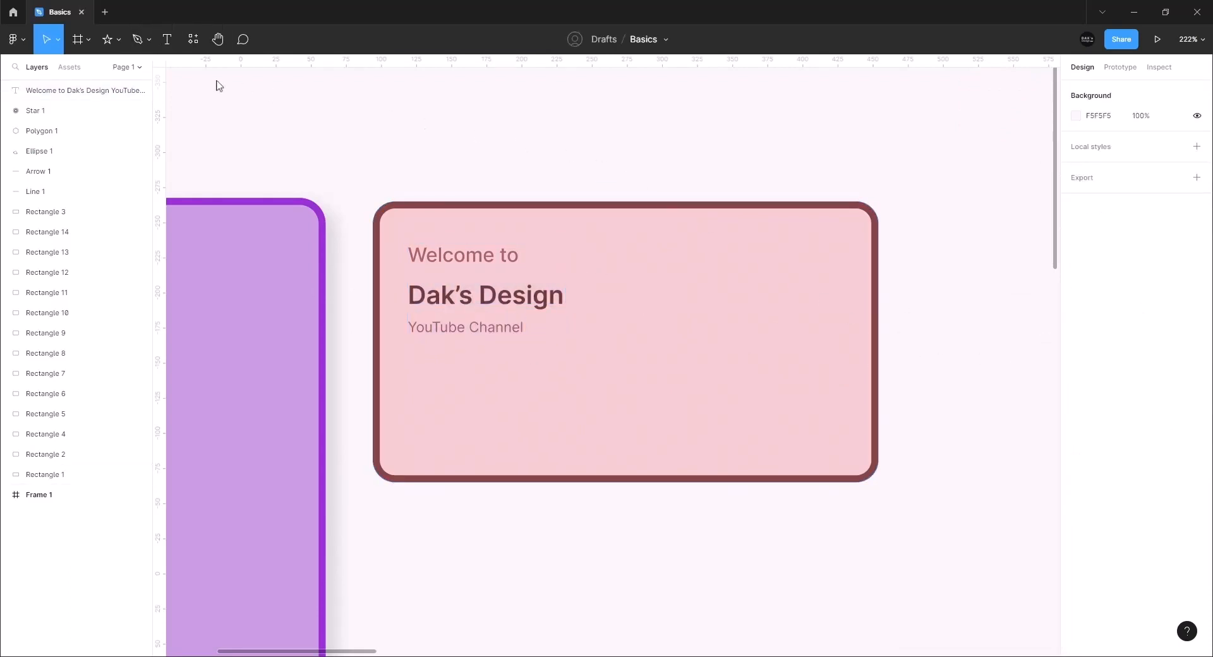
click(123, 67)
Add Page 2, then group the card rectangle with its text as Group 1
click(138, 94)
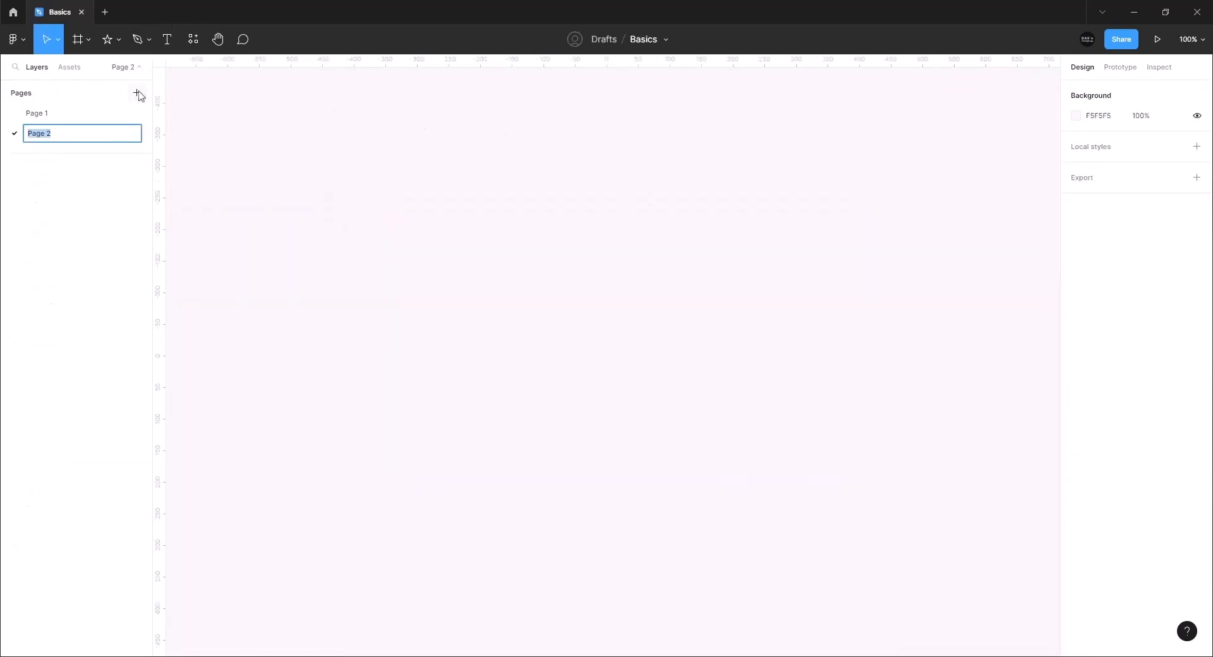
click(464, 201)
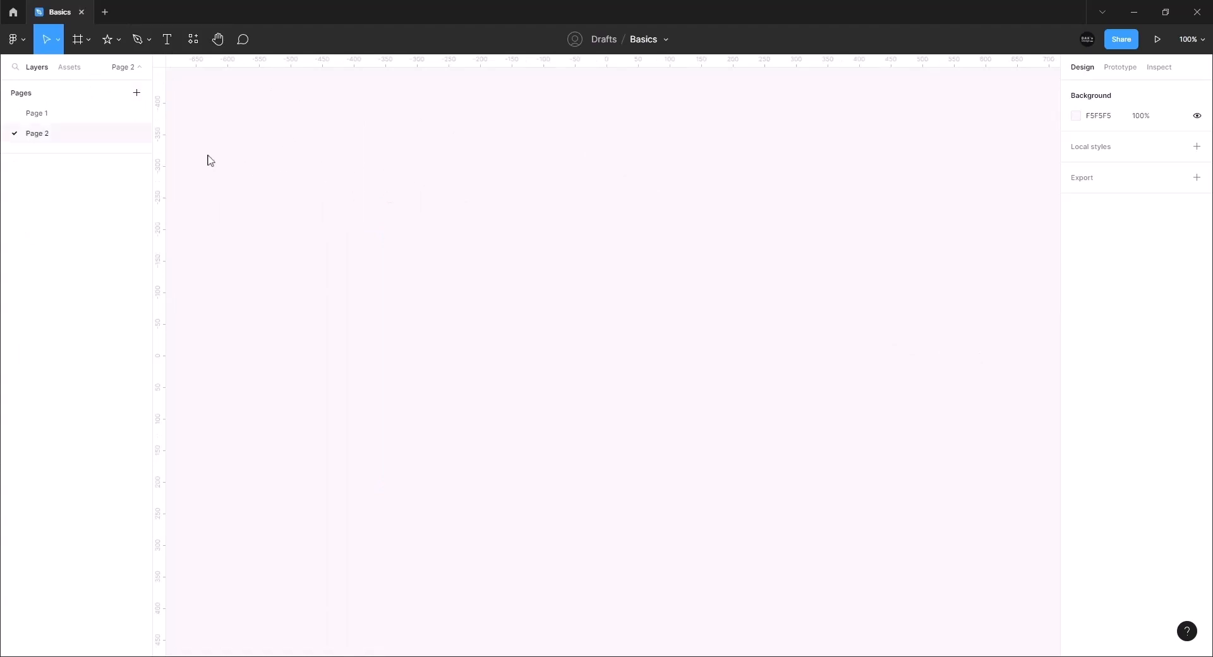
click(28, 114)
click(536, 225)
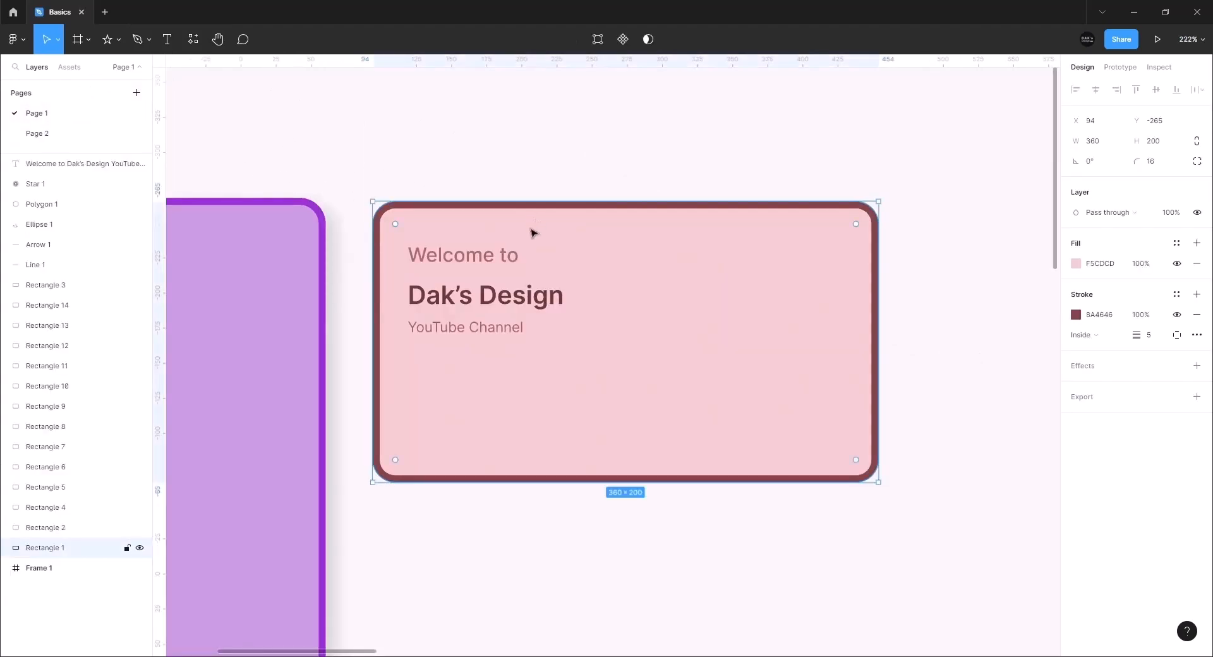
click(499, 260)
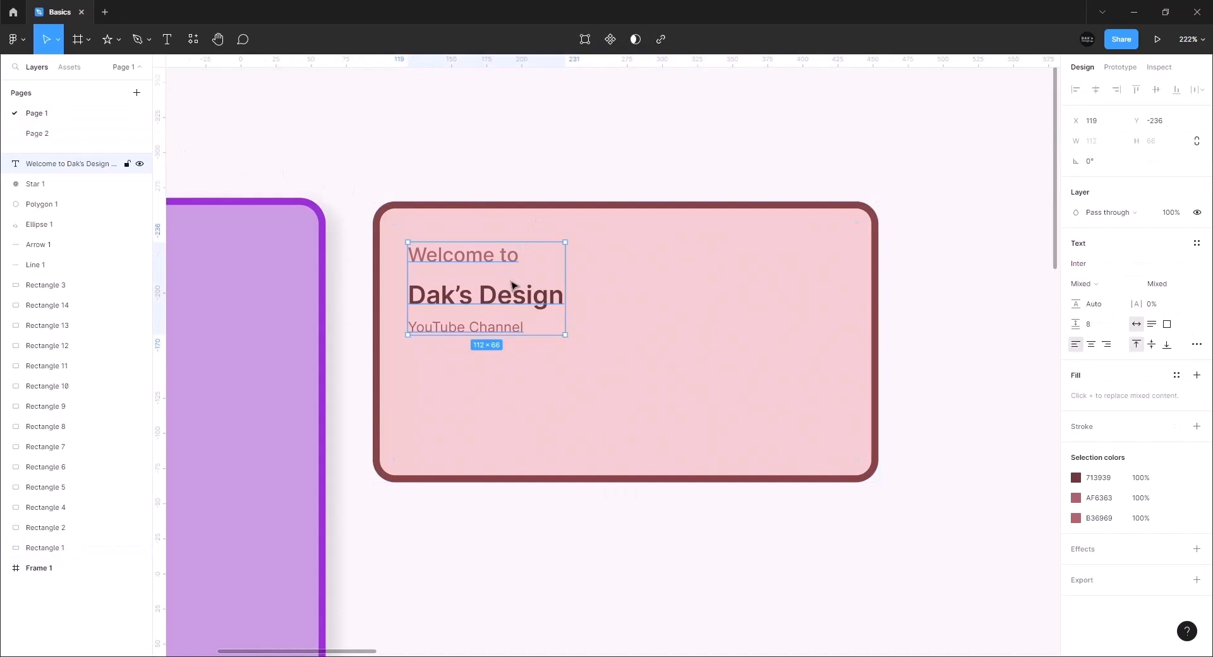
shift+click(677, 249)
right_click(677, 248)
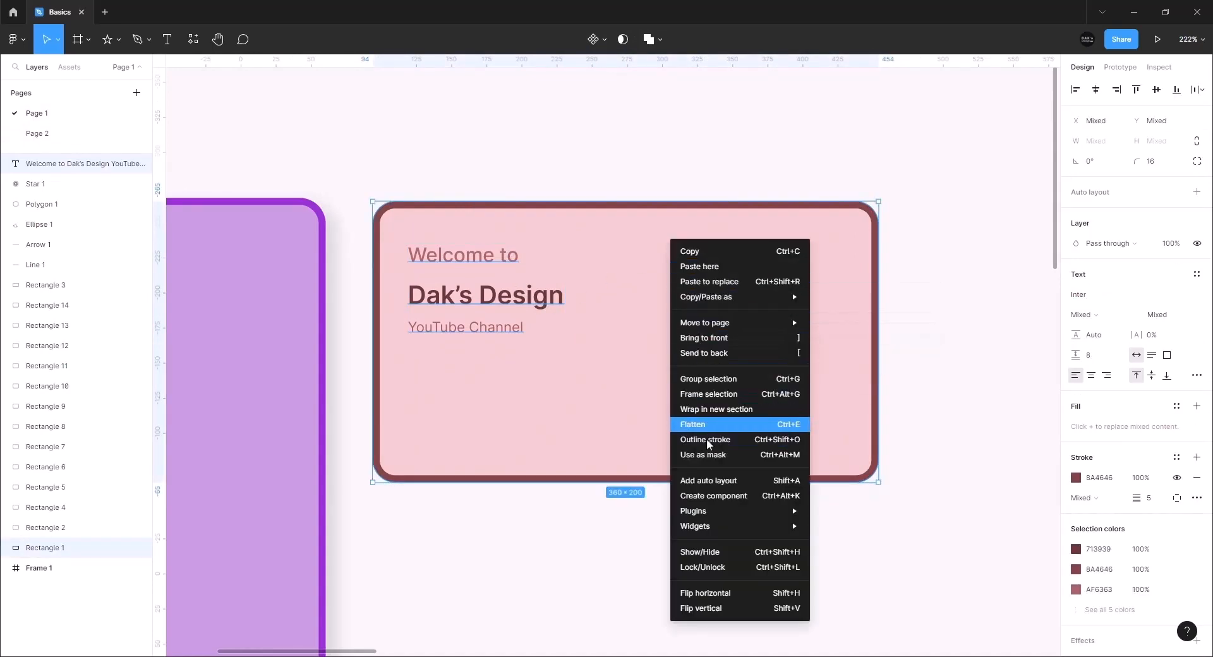
click(718, 384)
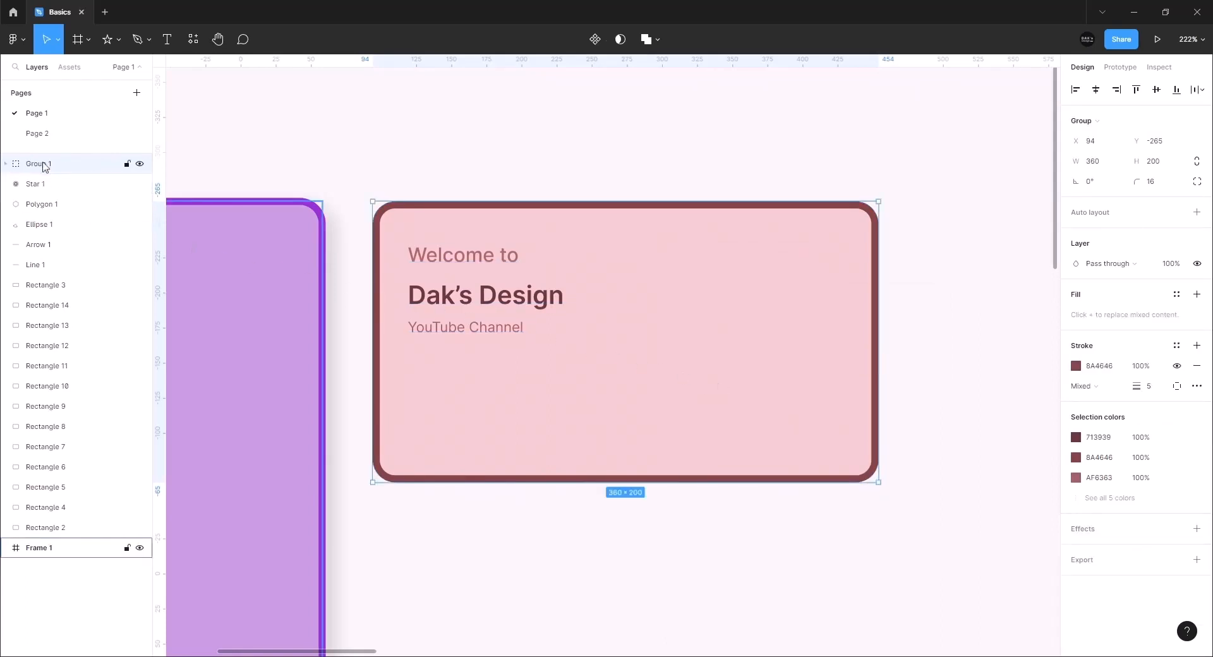
Paste Group 1 onto Page 2
click(46, 133)
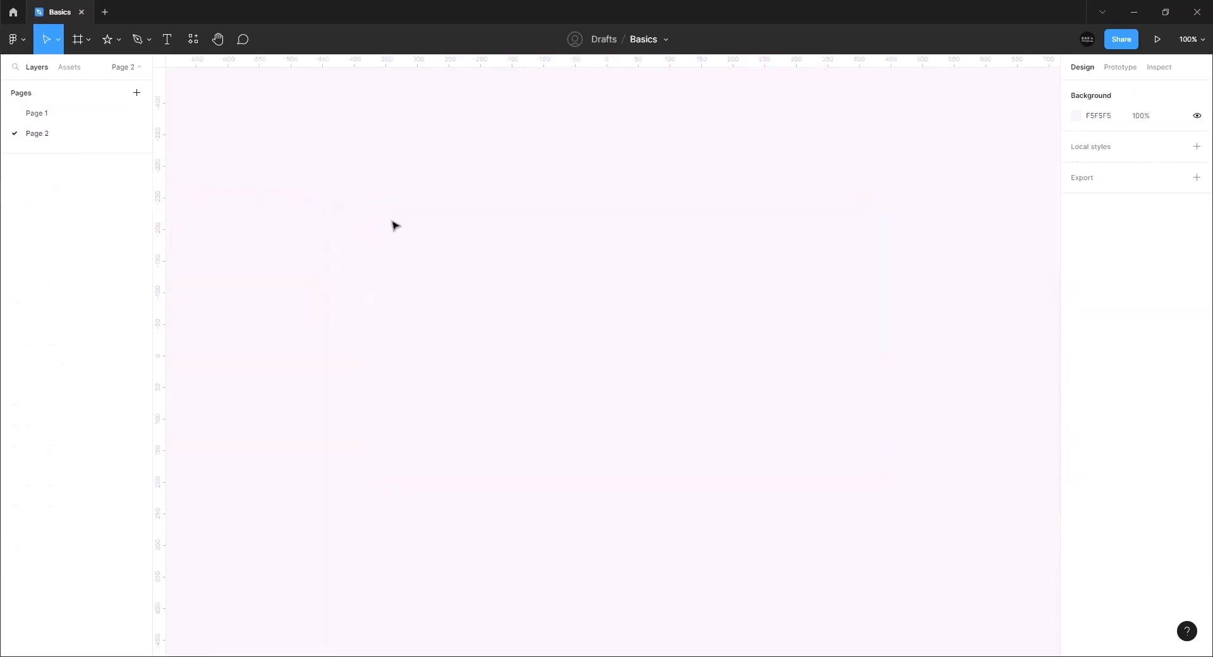
right_click(607, 270)
click(622, 277)
click(877, 365)
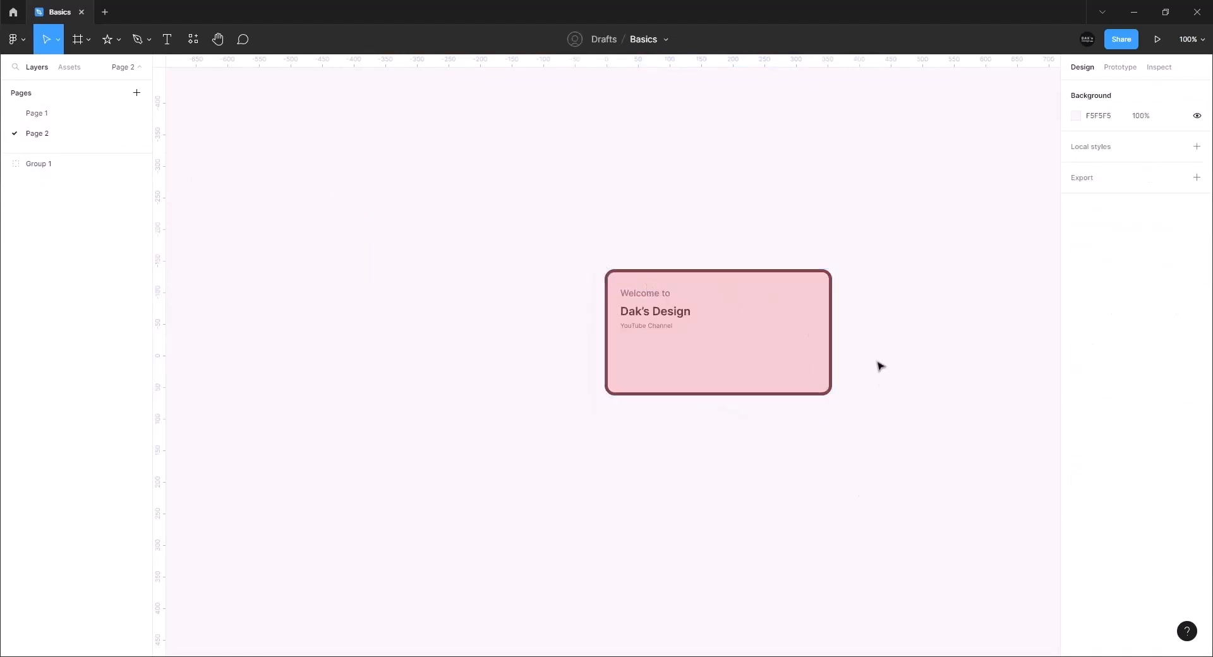
scroll(777, 316, up, 5)
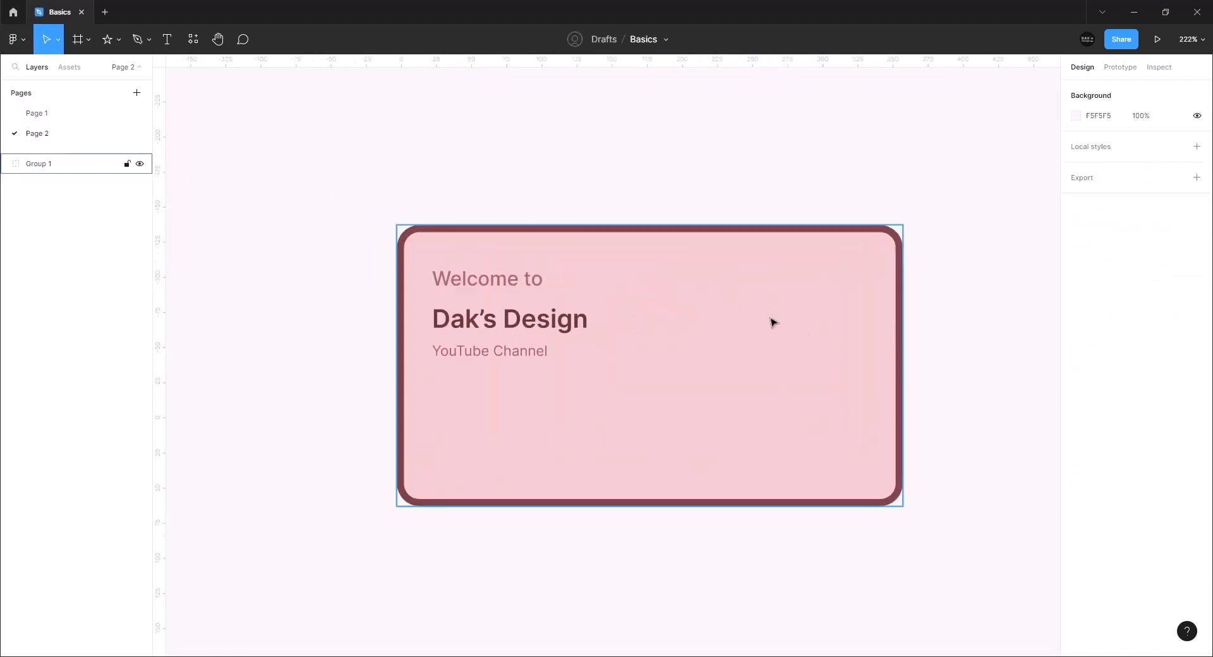